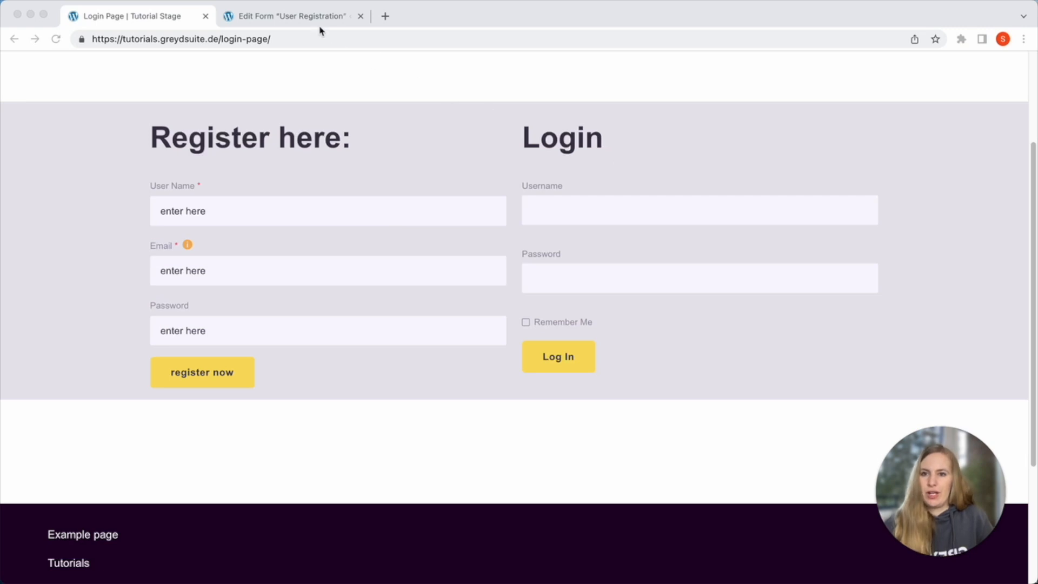
Go to the User Registration form in the editor and select its Password field
{"action": "left_click", "coordinate": [296, 17]}
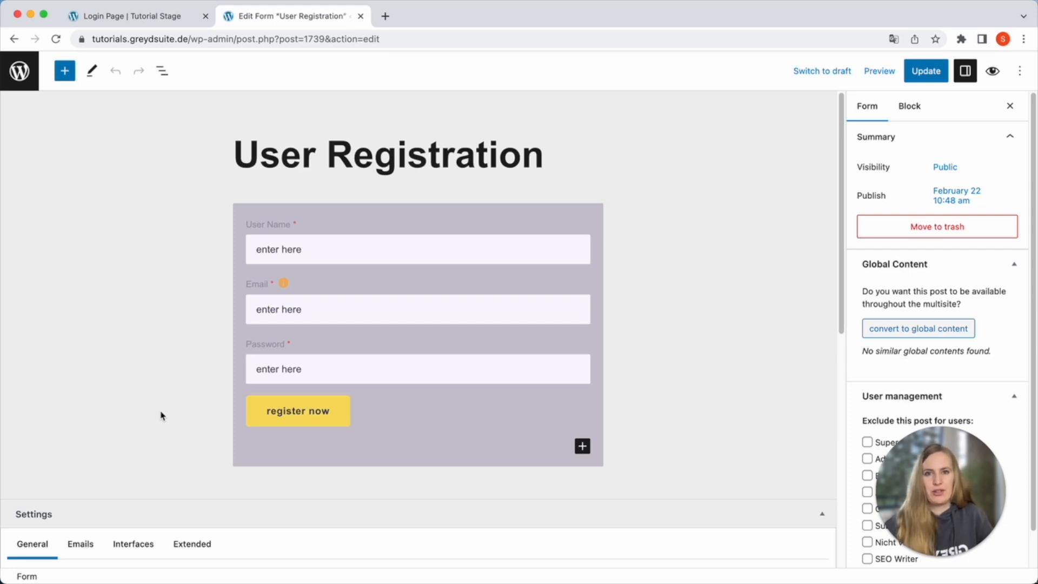
{"action": "left_click", "coordinate": [327, 372]}
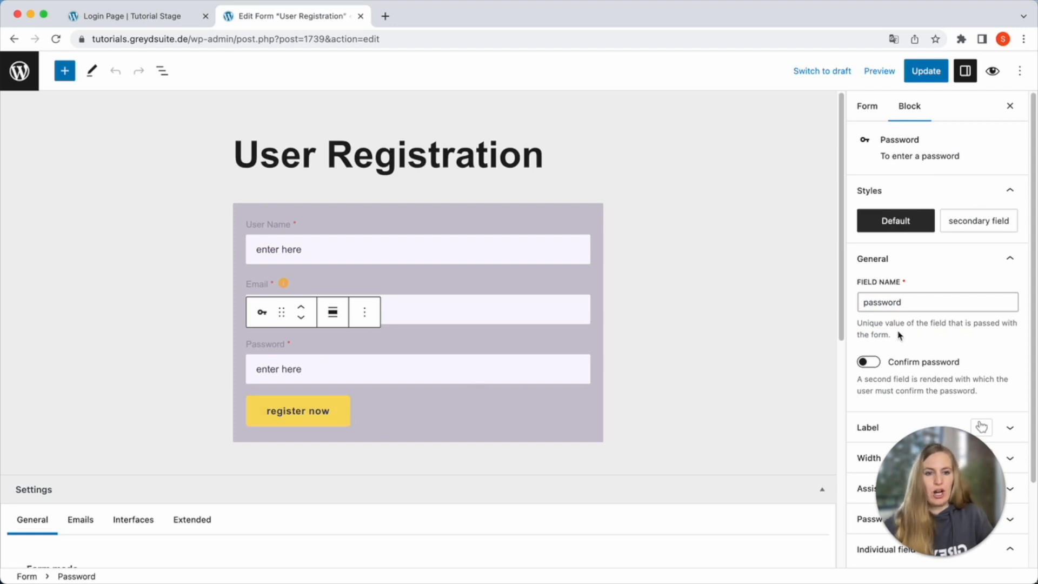
Try out the Confirm password option on the Password field
{"action": "scroll", "coordinate": [900, 331], "scroll_direction": "down", "scroll_amount": 3}
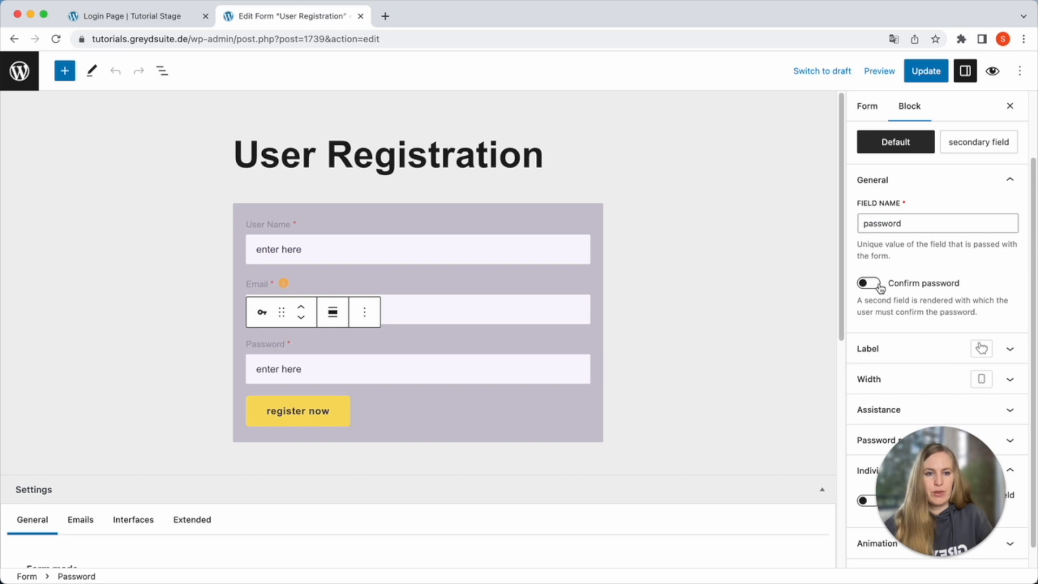
{"action": "left_click", "coordinate": [878, 284]}
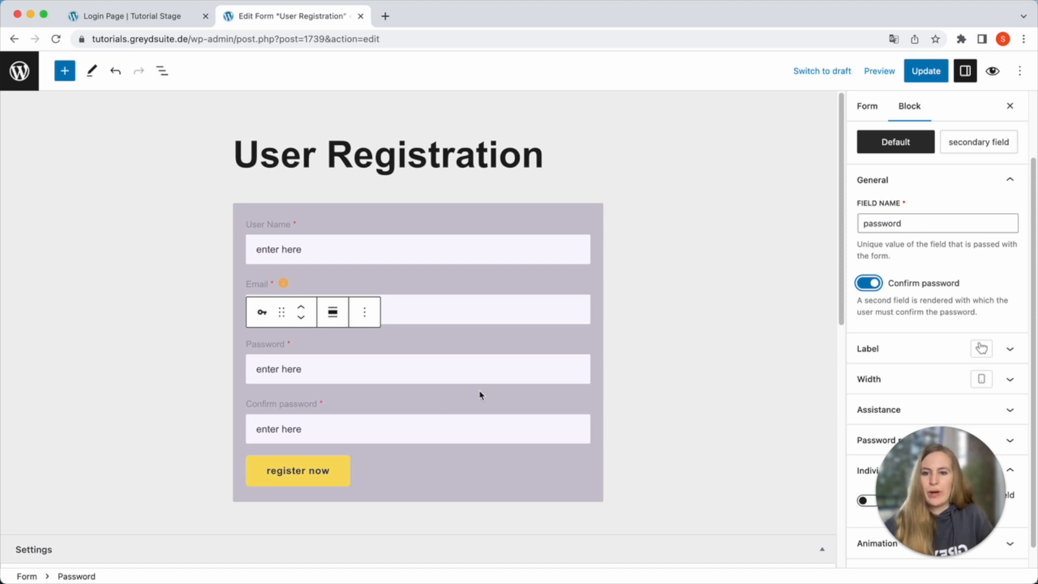
{"action": "left_click", "coordinate": [865, 284]}
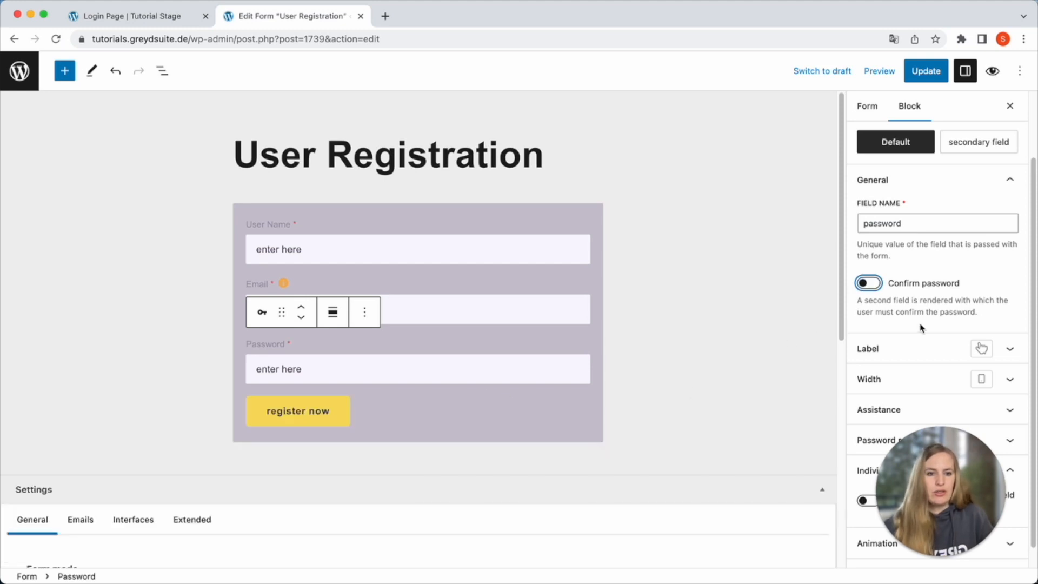
Examine the Password field's restrictions for minimum and maximum character length
{"action": "scroll", "coordinate": [925, 332], "scroll_direction": "down", "scroll_amount": 1}
{"action": "left_click", "coordinate": [1010, 419]}
{"action": "scroll", "coordinate": [995, 400], "scroll_direction": "down", "scroll_amount": 3}
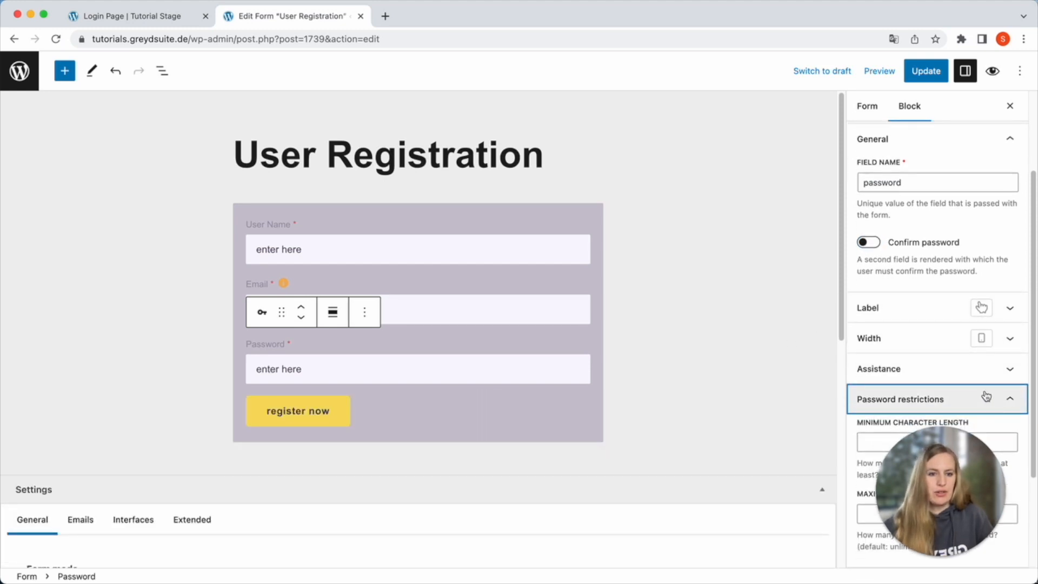
{"action": "scroll", "coordinate": [984, 386], "scroll_direction": "down", "scroll_amount": 1}
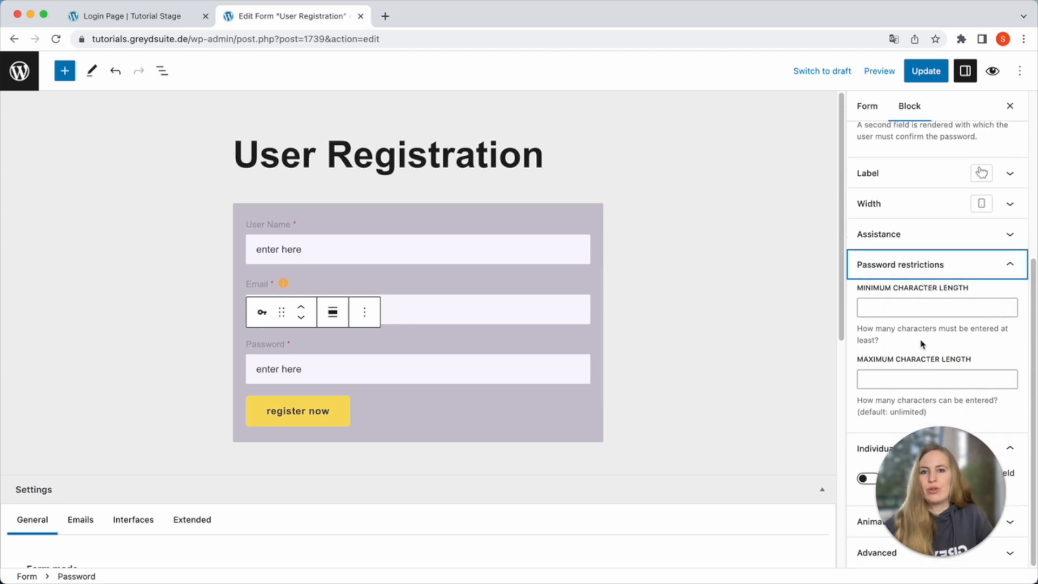
{"action": "left_click", "coordinate": [1007, 269]}
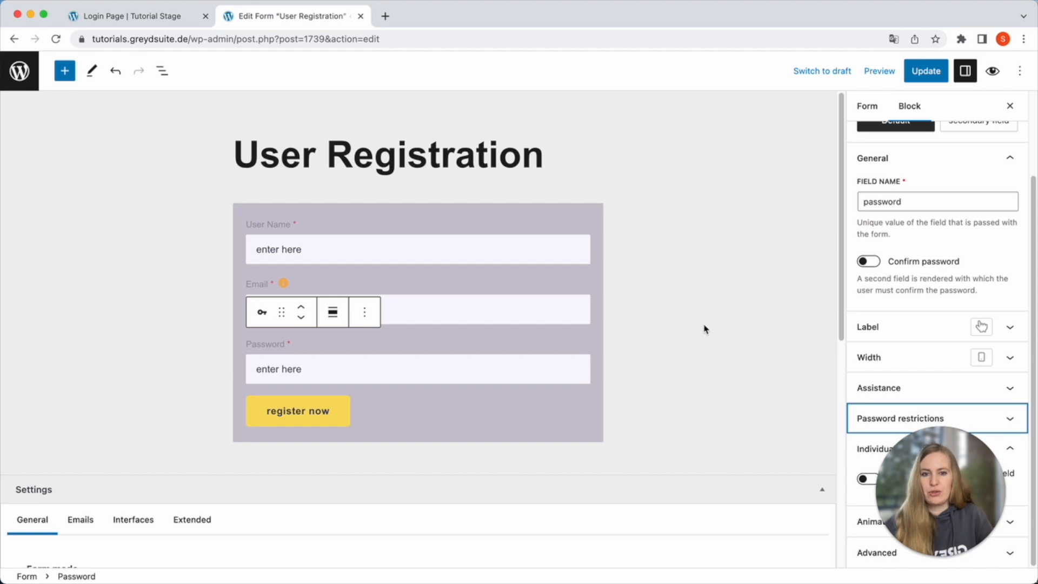
Set the form mode to User registration and assign SEO Writer as the user role for registrations
{"action": "scroll", "coordinate": [676, 379], "scroll_direction": "down", "scroll_amount": 5}
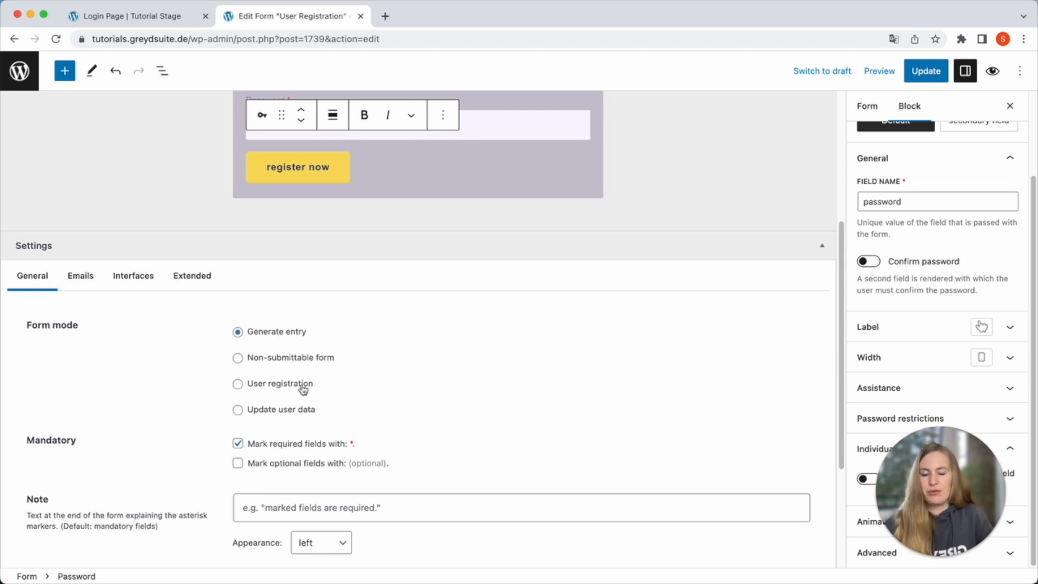
{"action": "left_click", "coordinate": [238, 385]}
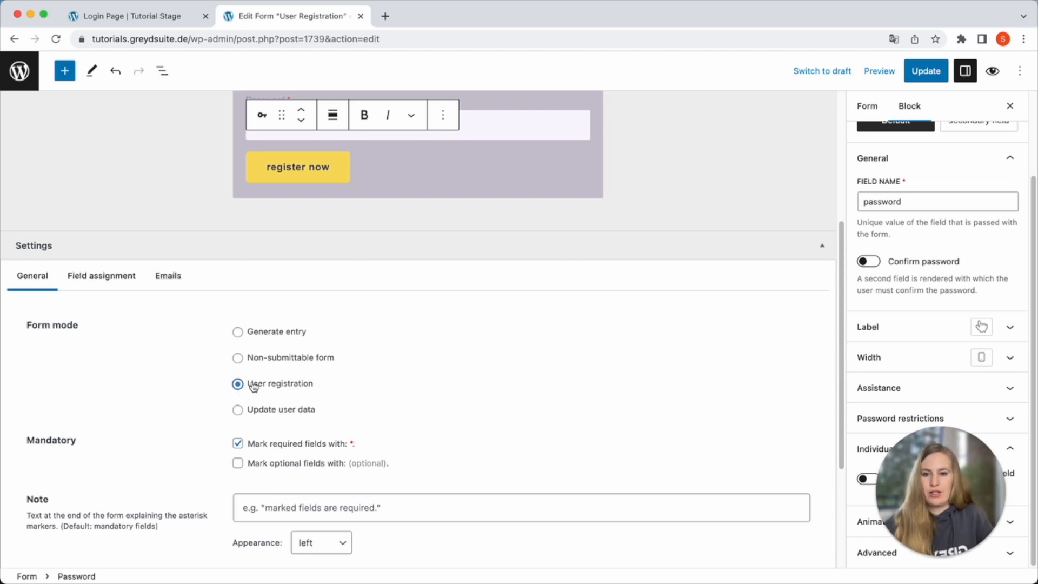
{"action": "left_click", "coordinate": [113, 287]}
{"action": "scroll", "coordinate": [227, 335], "scroll_direction": "down", "scroll_amount": 2}
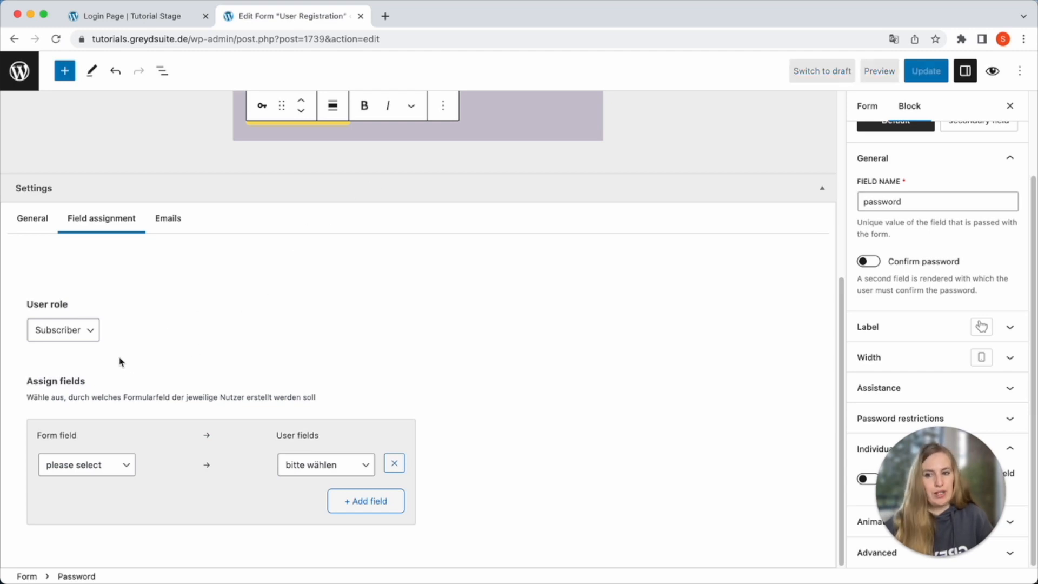
{"action": "left_click", "coordinate": [97, 333]}
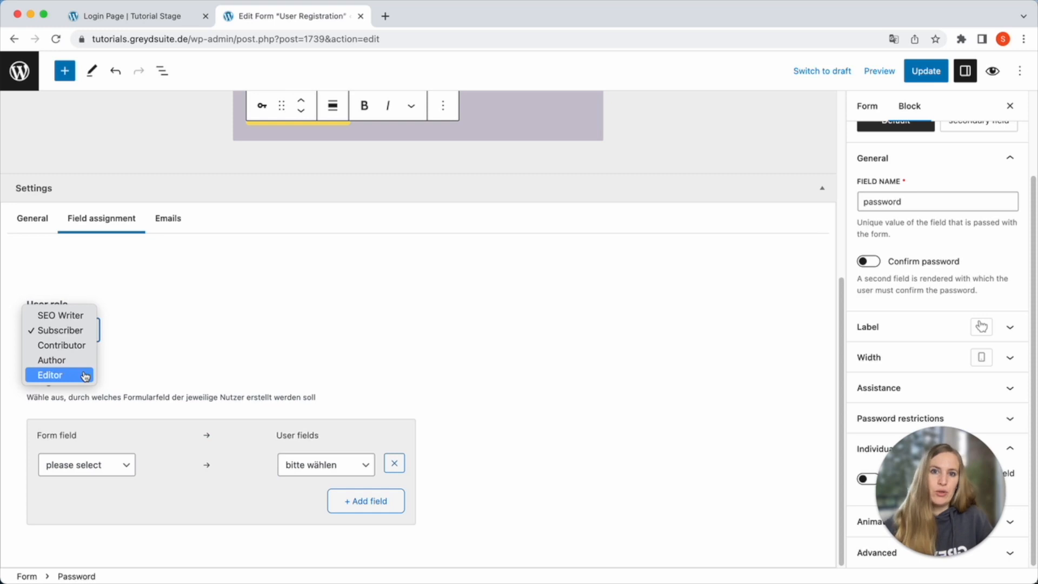
{"action": "left_click", "coordinate": [71, 316]}
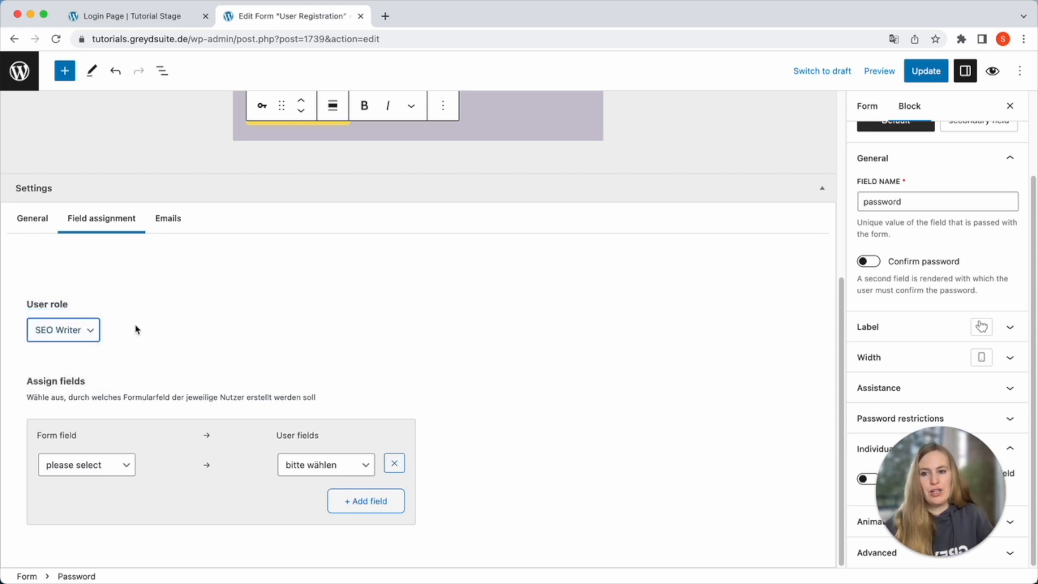
Assign the form field "name" to the user field Username
{"action": "left_click", "coordinate": [100, 464]}
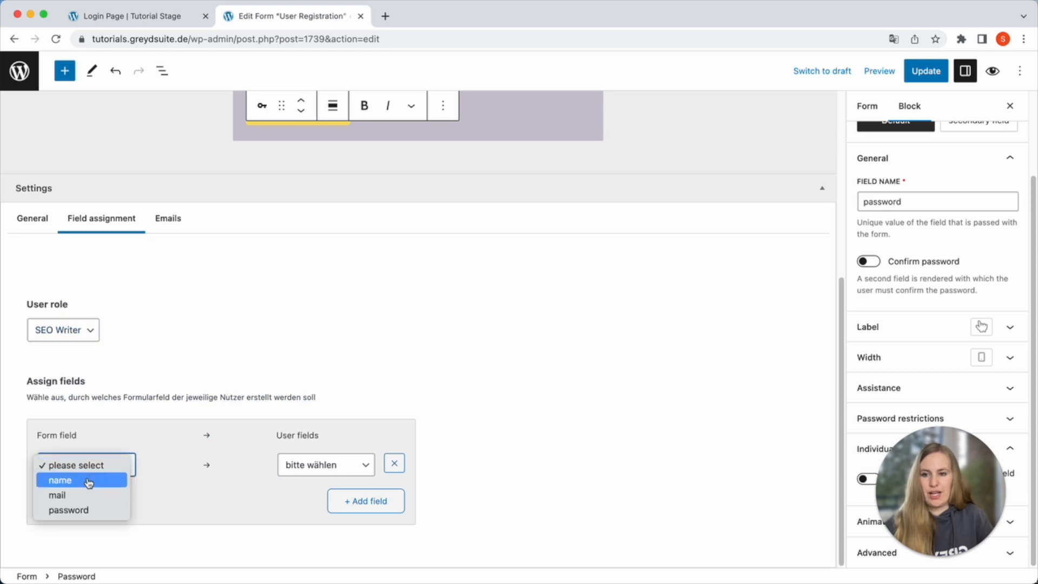
{"action": "left_click", "coordinate": [89, 481]}
{"action": "left_click", "coordinate": [297, 466]}
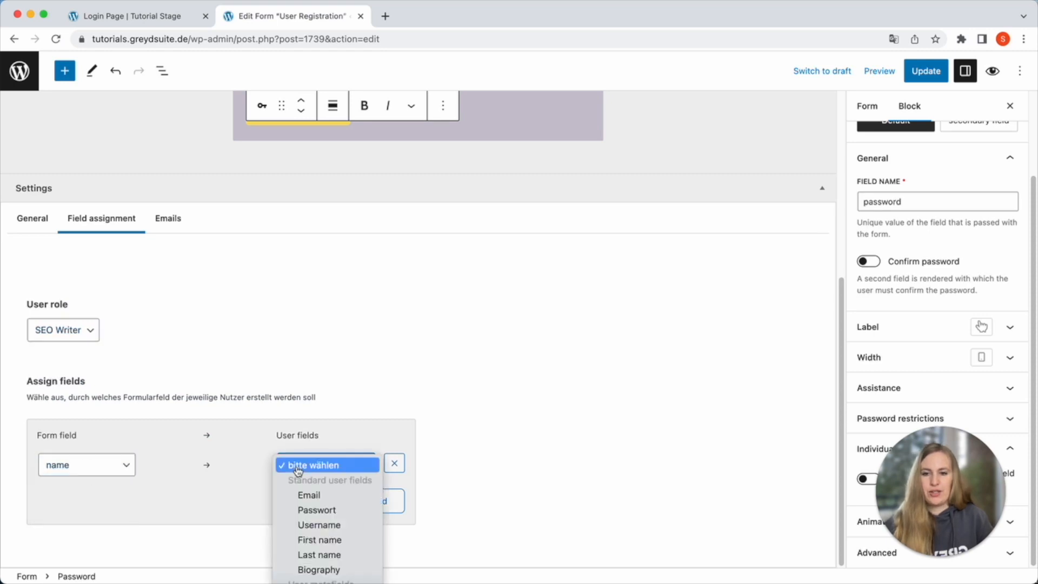
{"action": "left_click", "coordinate": [324, 525]}
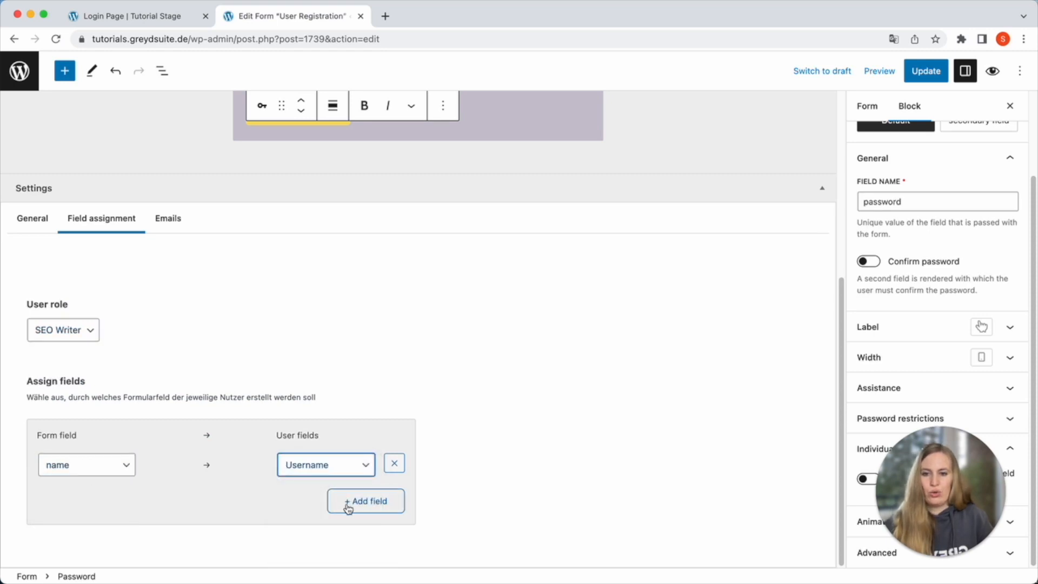
Add a second field assignment that maps the form field "mail" to the user field Email
{"action": "left_click", "coordinate": [367, 502]}
{"action": "left_click", "coordinate": [104, 508]}
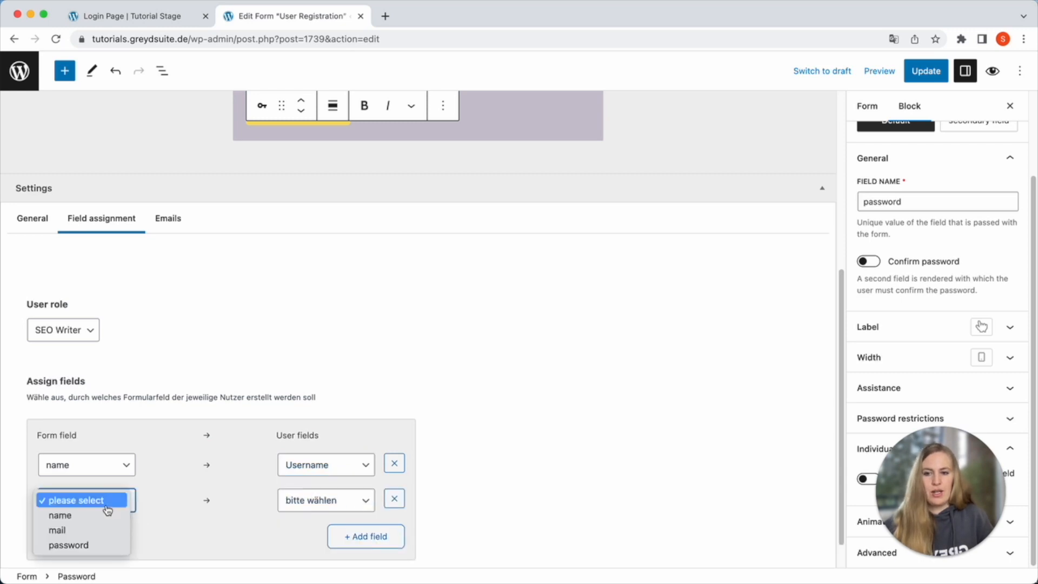
{"action": "left_click", "coordinate": [101, 531]}
{"action": "left_click", "coordinate": [286, 501]}
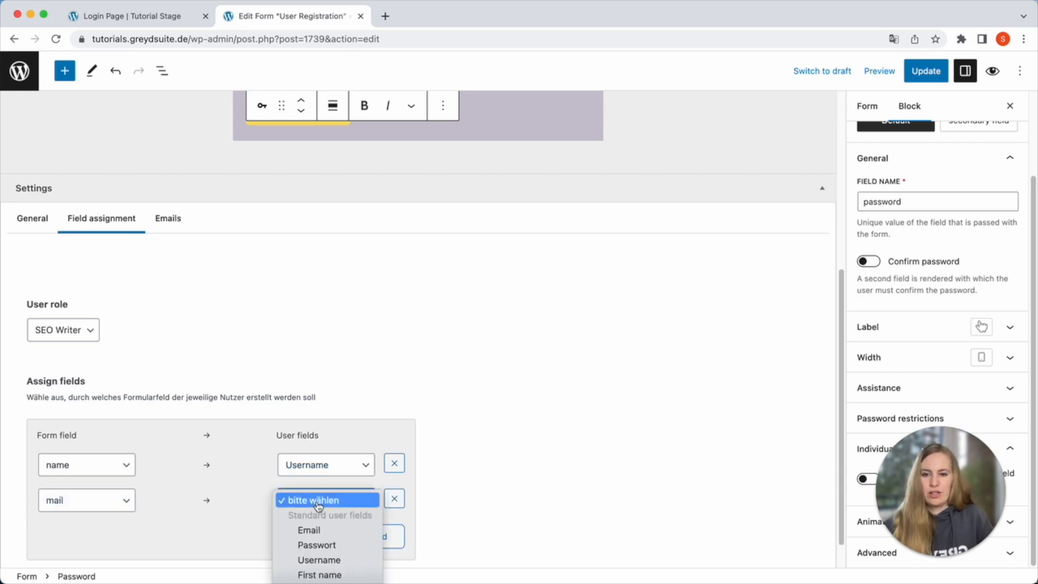
{"action": "left_click", "coordinate": [329, 529]}
Add a third field assignment that maps the form field "password" to the user field Passwort
{"action": "scroll", "coordinate": [325, 503], "scroll_direction": "down", "scroll_amount": 1}
{"action": "left_click", "coordinate": [362, 500]}
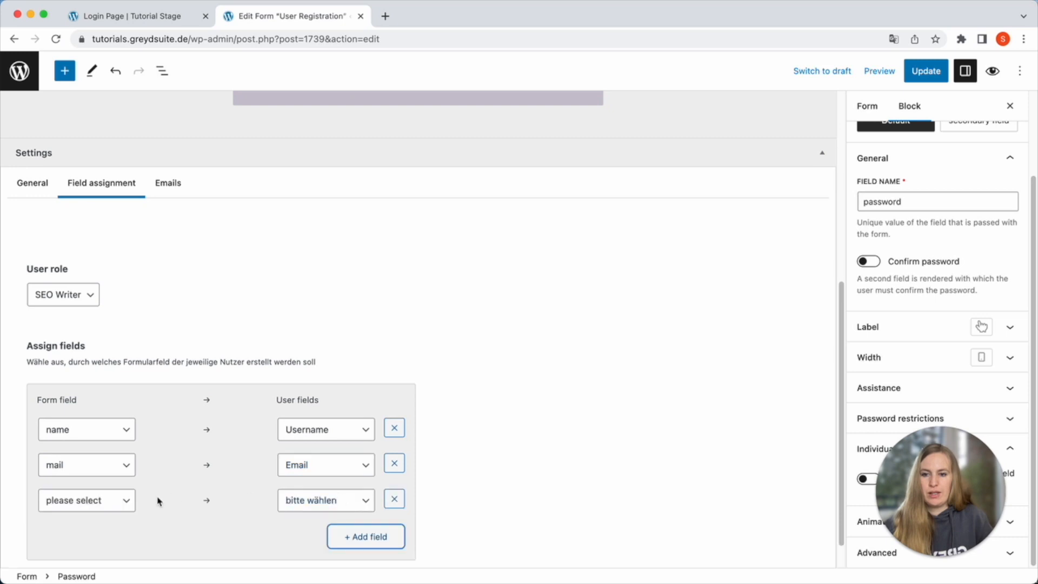
{"action": "left_click", "coordinate": [125, 500]}
{"action": "left_click", "coordinate": [125, 546]}
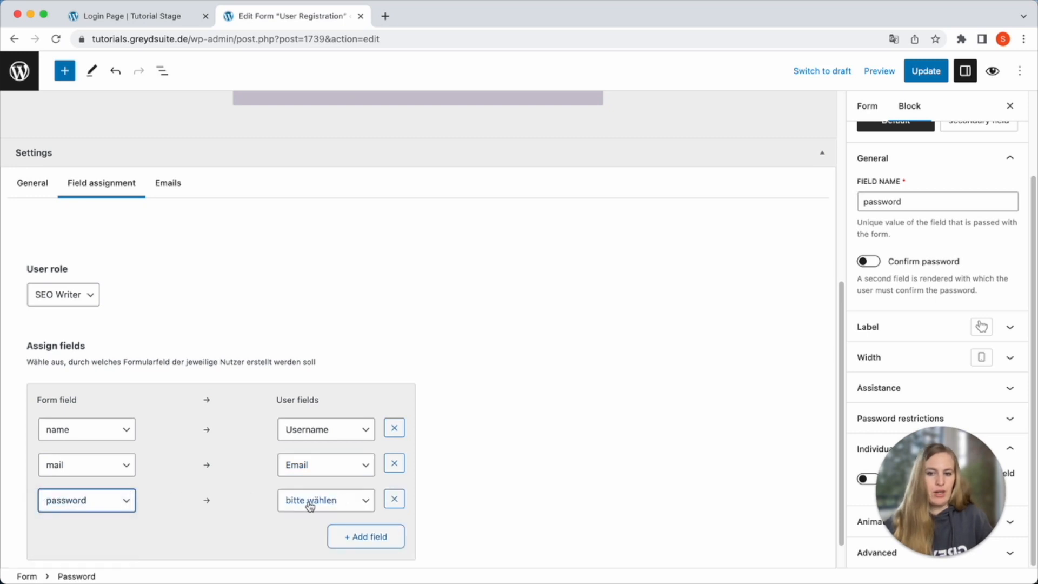
{"action": "left_click", "coordinate": [309, 501]}
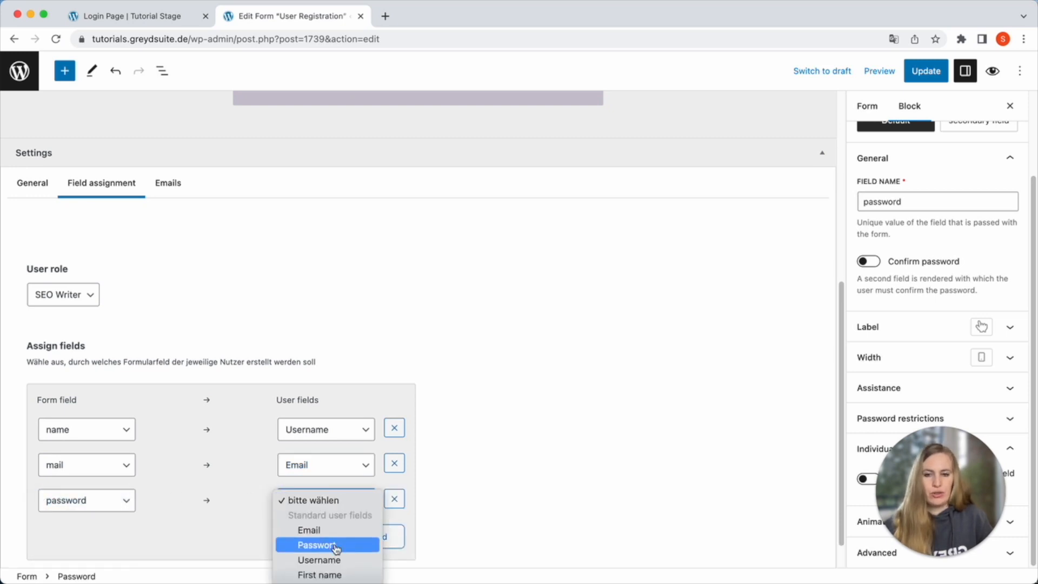
{"action": "left_click", "coordinate": [320, 545]}
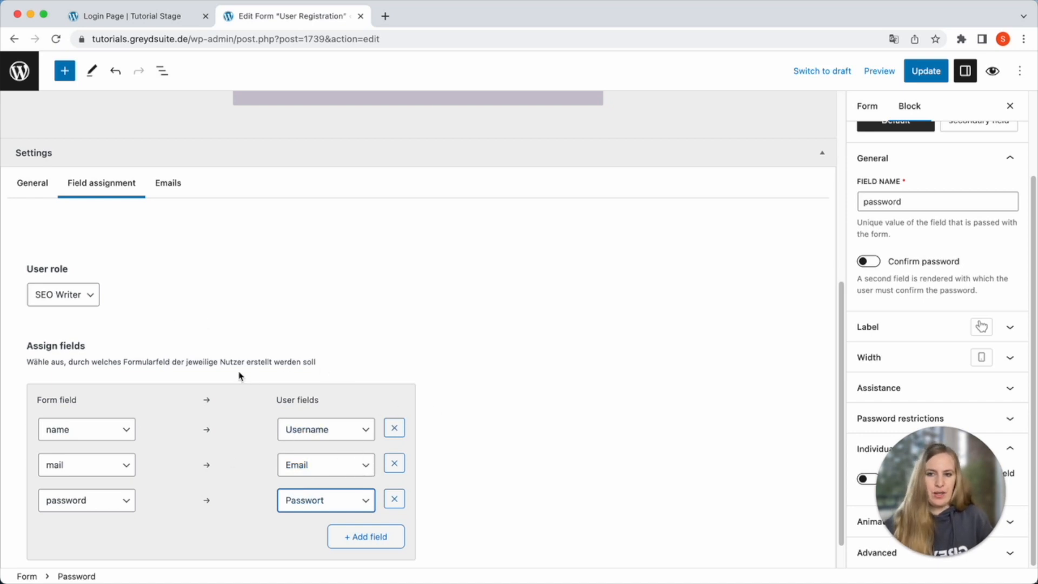
Review the user registration email settings and the verification link's target pages, and update the form
{"action": "left_click", "coordinate": [172, 185]}
{"action": "scroll", "coordinate": [264, 230], "scroll_direction": "down", "scroll_amount": 2}
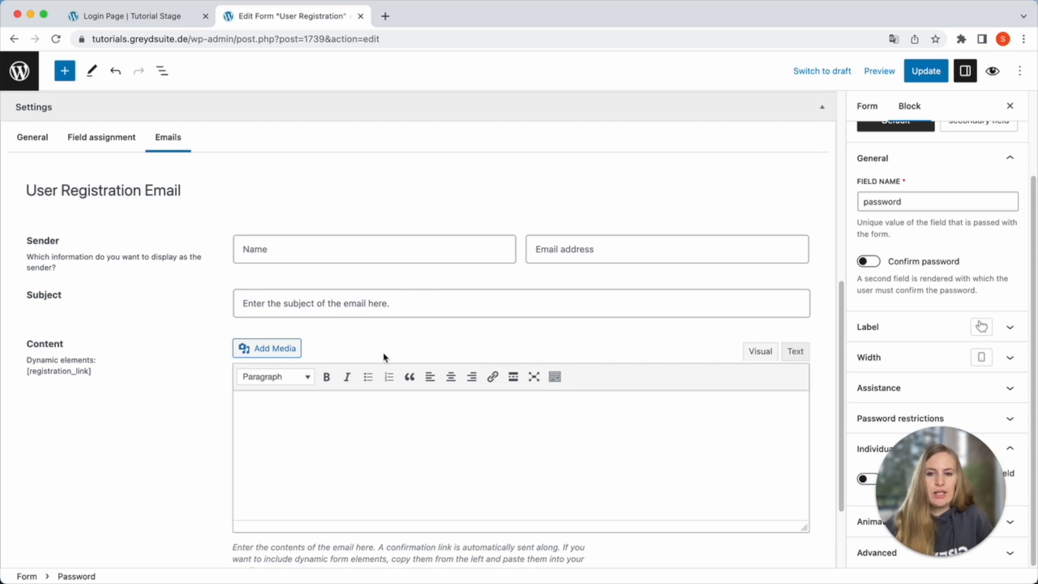
{"action": "scroll", "coordinate": [449, 362], "scroll_direction": "down", "scroll_amount": 3}
{"action": "scroll", "coordinate": [448, 361], "scroll_direction": "down", "scroll_amount": 2}
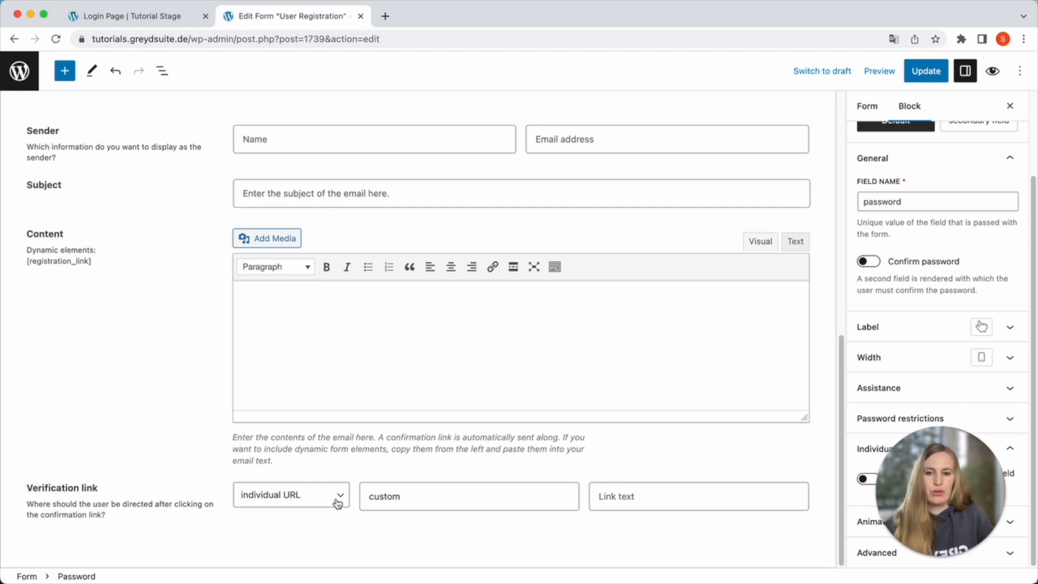
{"action": "left_click", "coordinate": [299, 500]}
{"action": "left_click", "coordinate": [386, 457]}
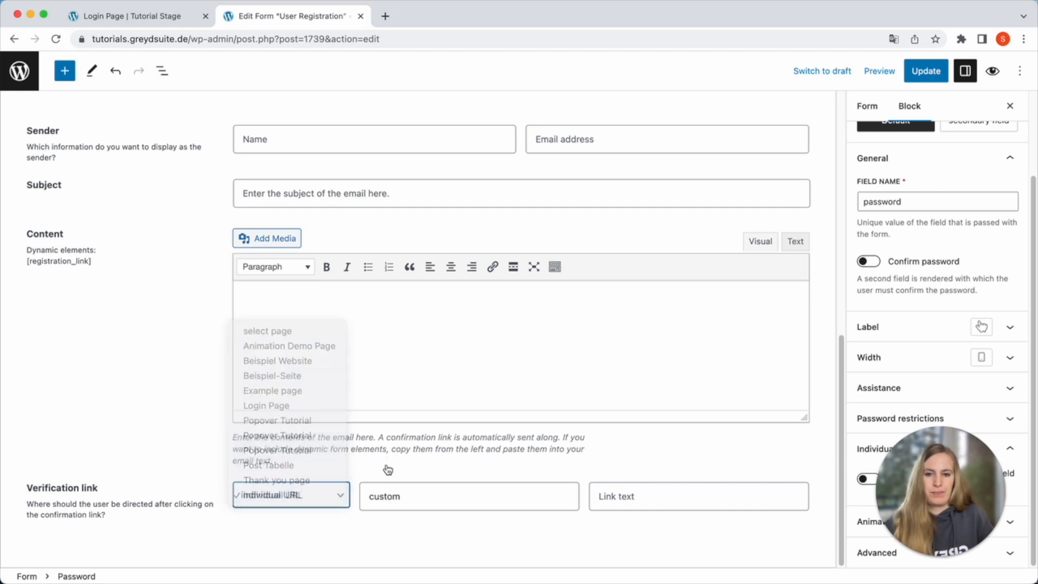
{"action": "left_click", "coordinate": [908, 76]}
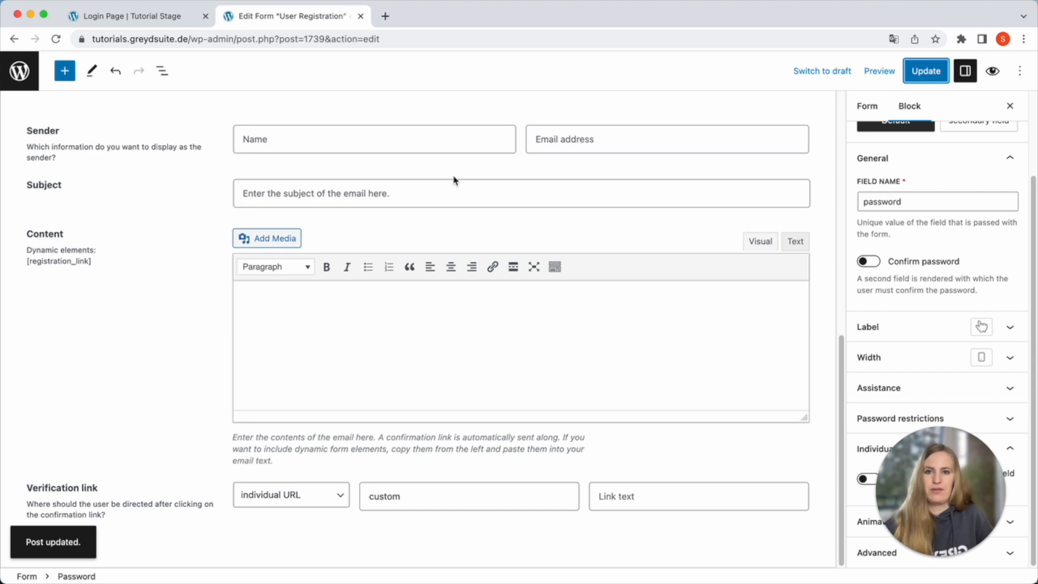
Leave the form editor and create a new page titled "Login Page"
{"action": "left_click", "coordinate": [20, 71]}
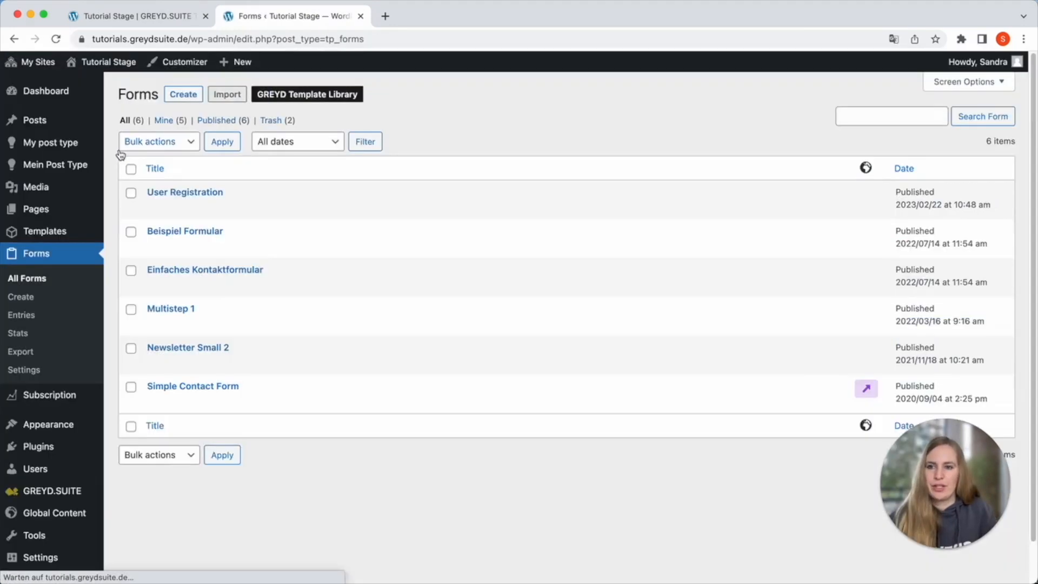
{"action": "left_click", "coordinate": [73, 212]}
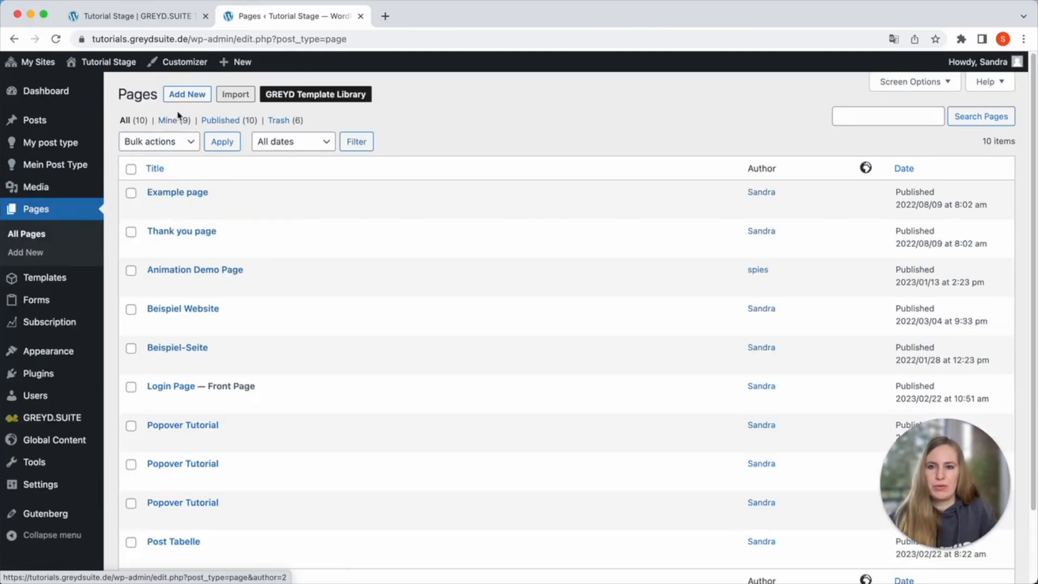
{"action": "left_click", "coordinate": [186, 96]}
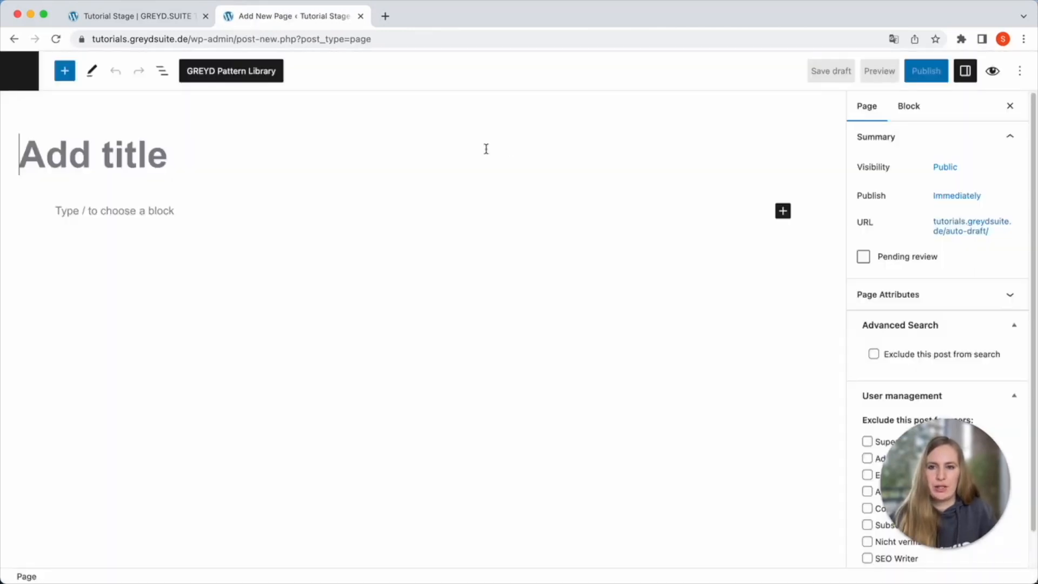
{"action": "type", "text": "Login "}
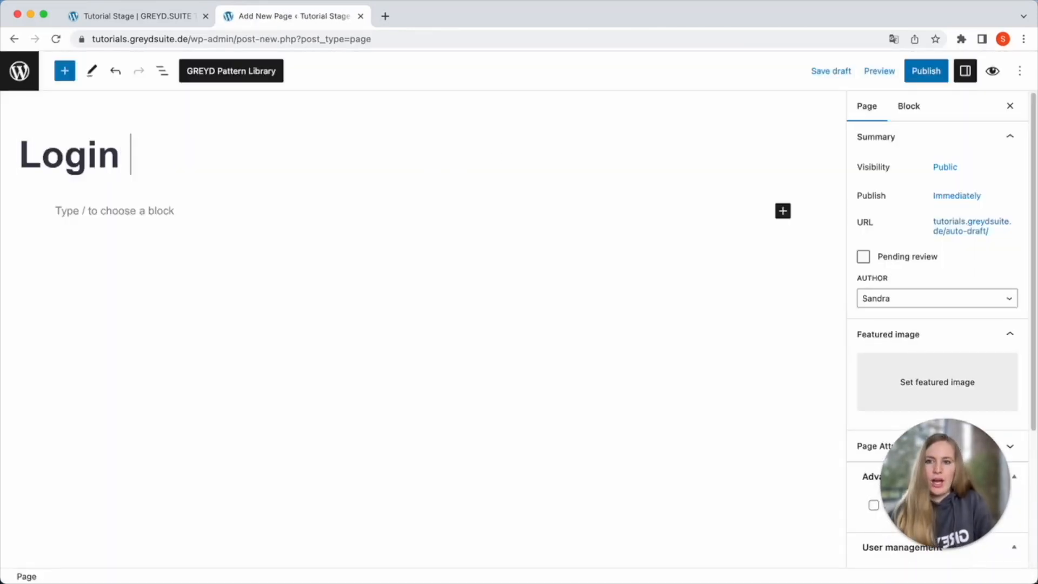
{"action": "type", "text": "Page"}
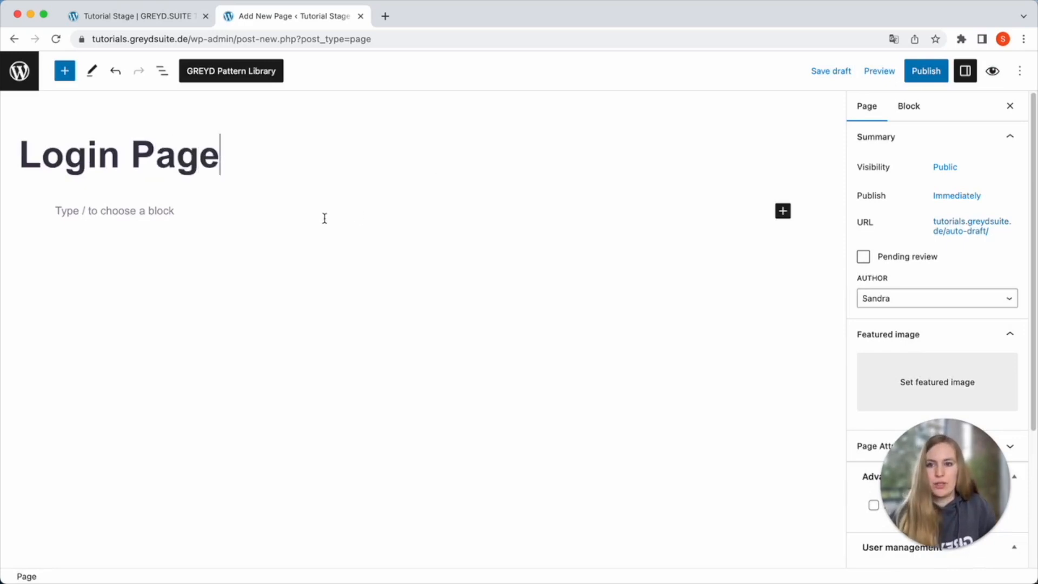
Insert a Conditional Content block below the page title
{"action": "left_click", "coordinate": [324, 218]}
{"action": "type", "text": "/con"}
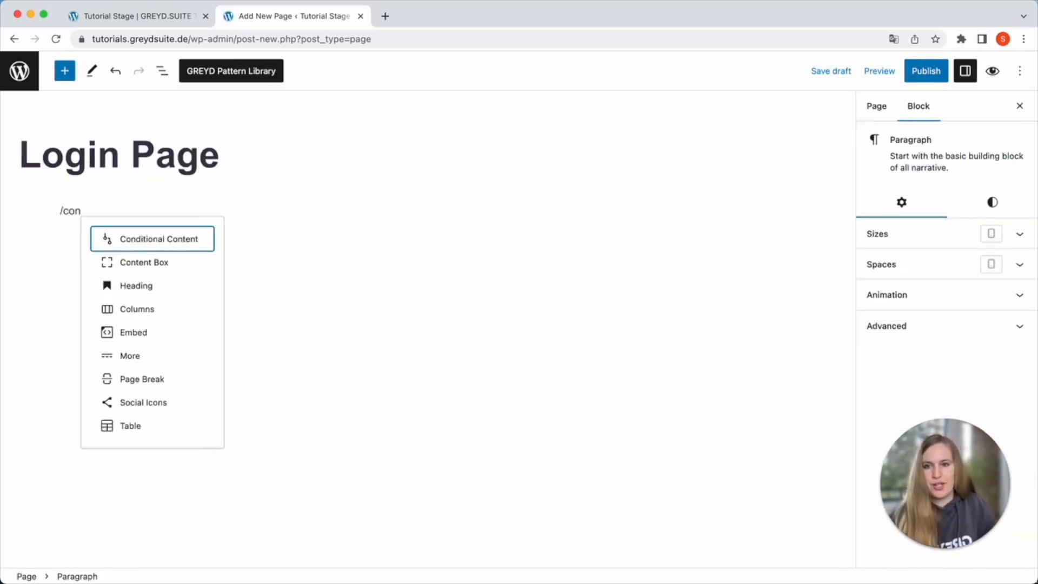
{"action": "left_click", "coordinate": [157, 243]}
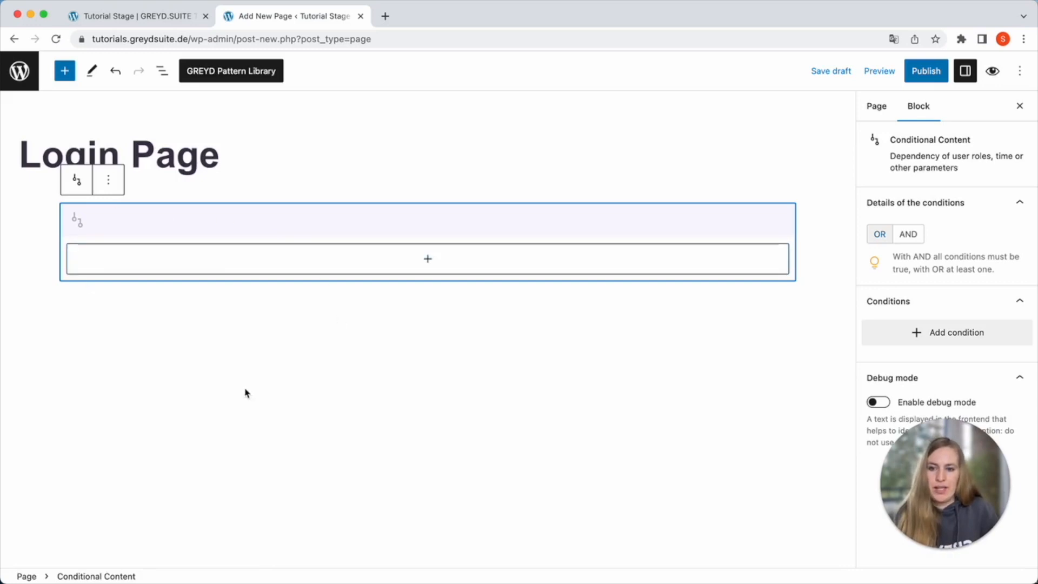
Add a condition to the Conditional Content block requiring the user role to be unknown (not logged in)
{"action": "left_click", "coordinate": [926, 339]}
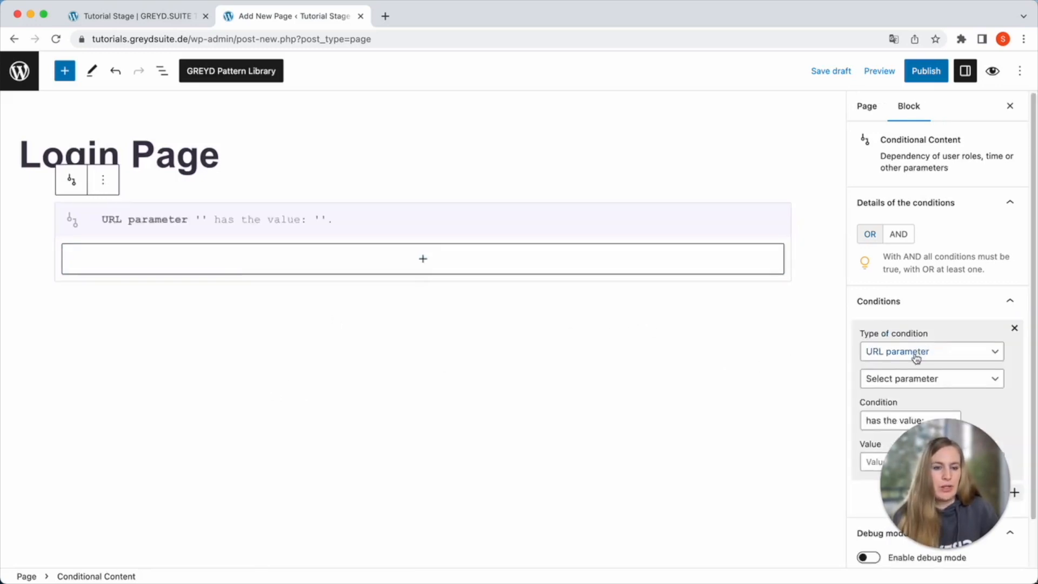
{"action": "left_click", "coordinate": [914, 355]}
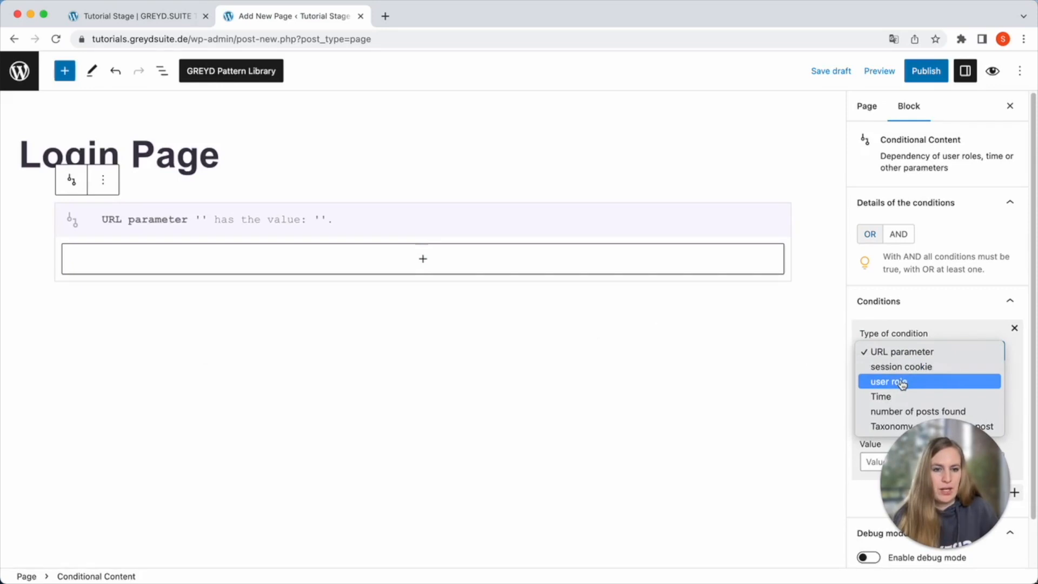
{"action": "left_click", "coordinate": [902, 382]}
{"action": "scroll", "coordinate": [957, 335], "scroll_direction": "down", "scroll_amount": 1}
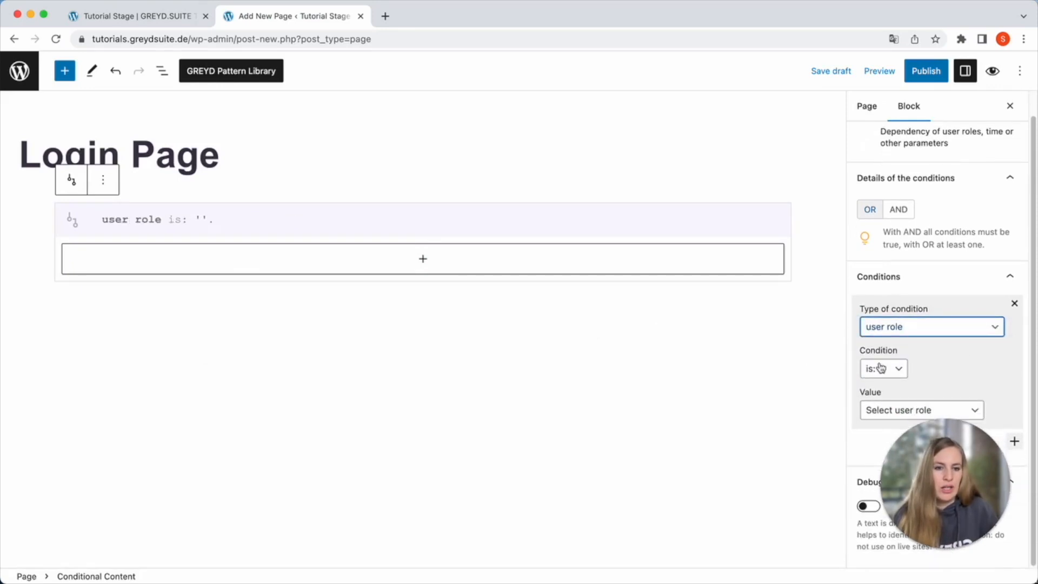
{"action": "left_click", "coordinate": [876, 414]}
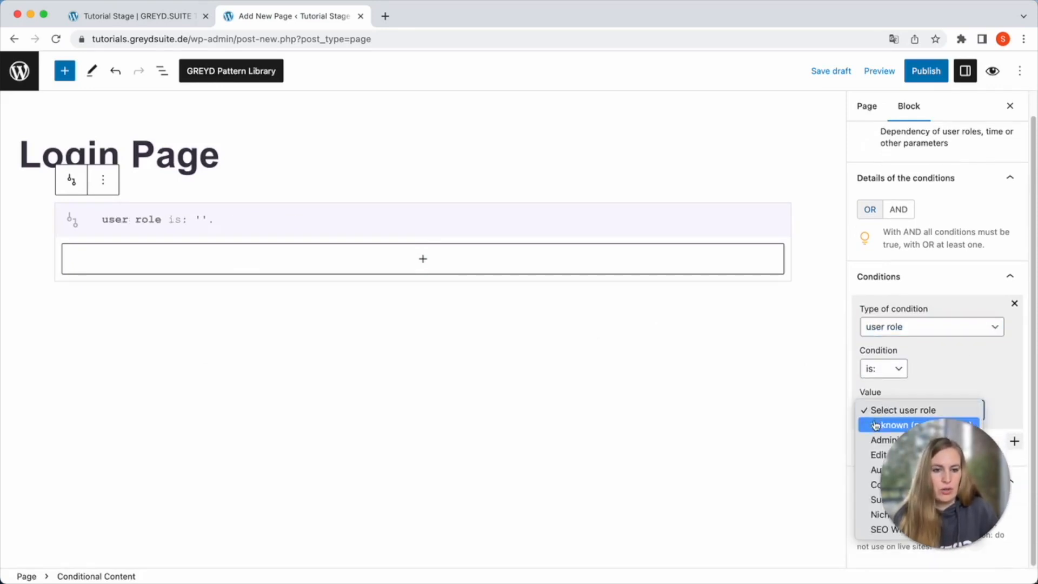
{"action": "left_click", "coordinate": [876, 427]}
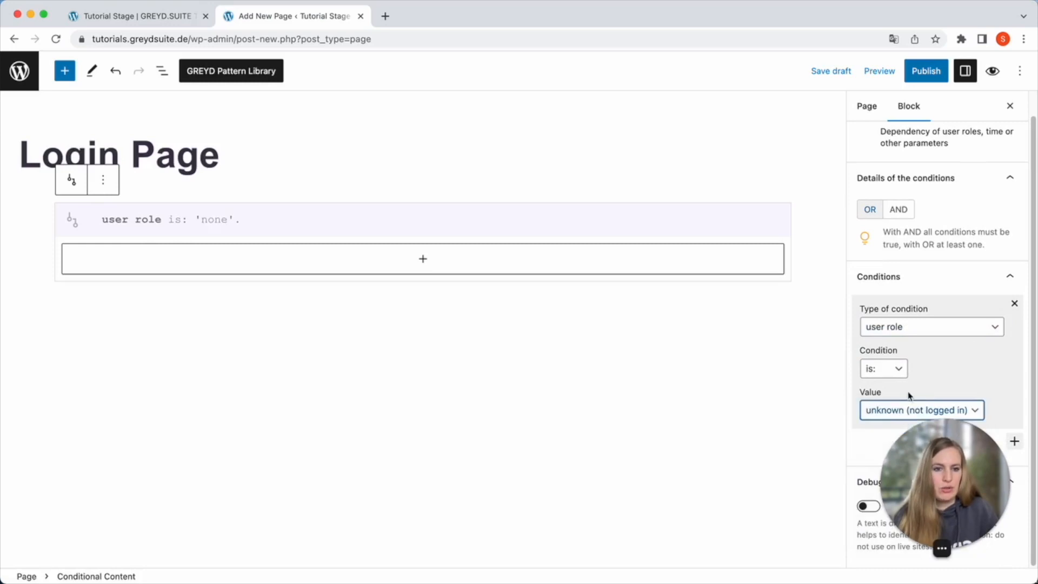
Insert a Spacer inside the Conditional Content block and add a two-column Columns block below it
{"action": "left_click", "coordinate": [423, 261]}
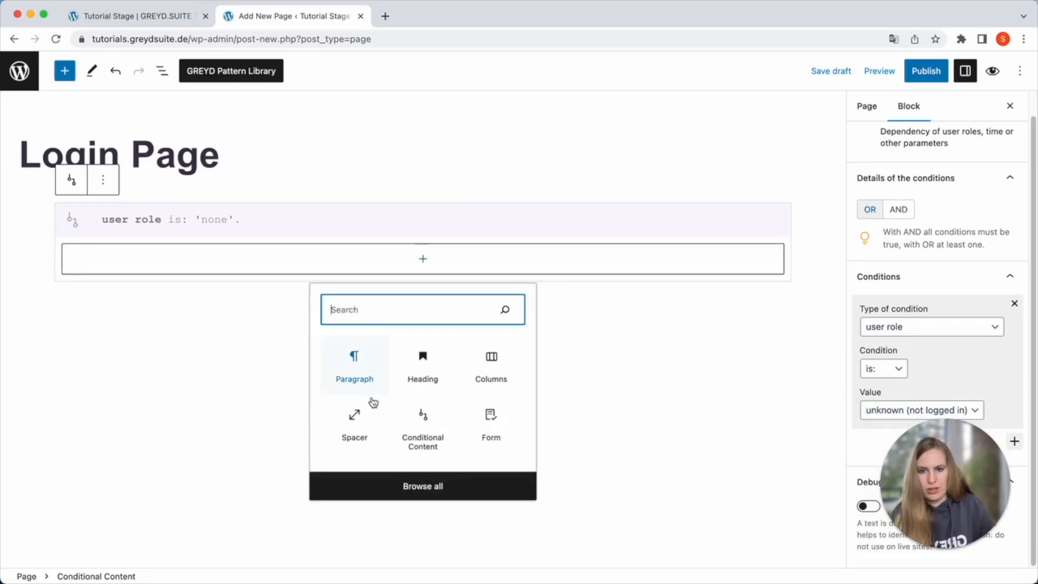
{"action": "left_click", "coordinate": [355, 425]}
{"action": "left_click", "coordinate": [197, 226]}
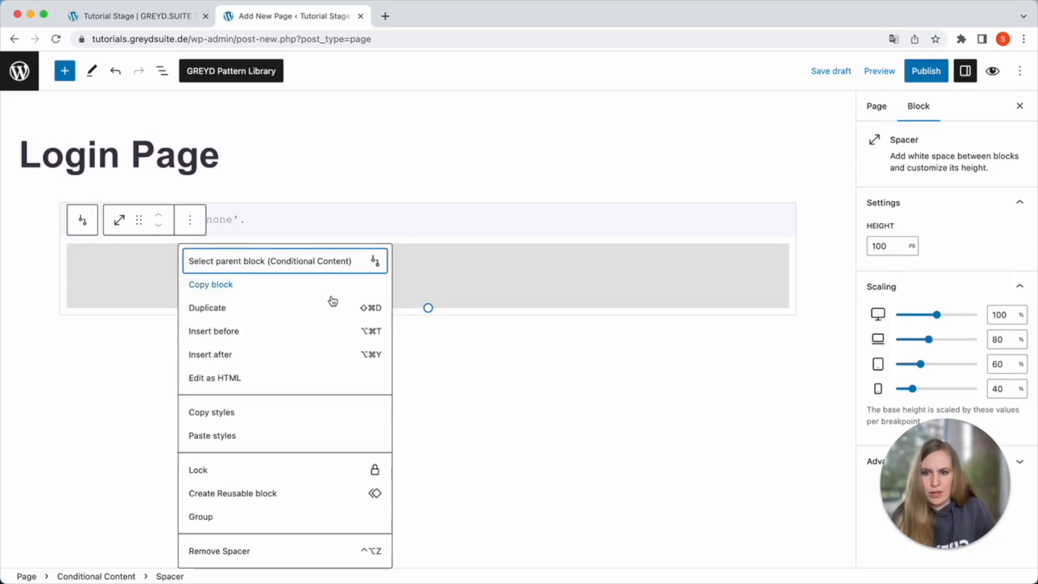
{"action": "left_click", "coordinate": [263, 356]}
{"action": "type", "text": "/col"}
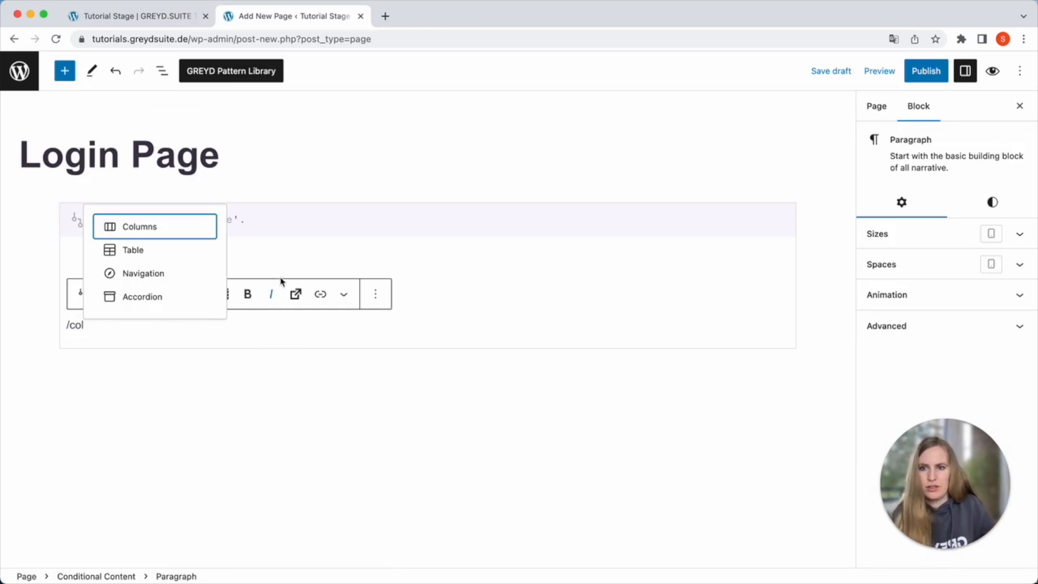
{"action": "left_click", "coordinate": [169, 234]}
{"action": "left_click", "coordinate": [162, 393]}
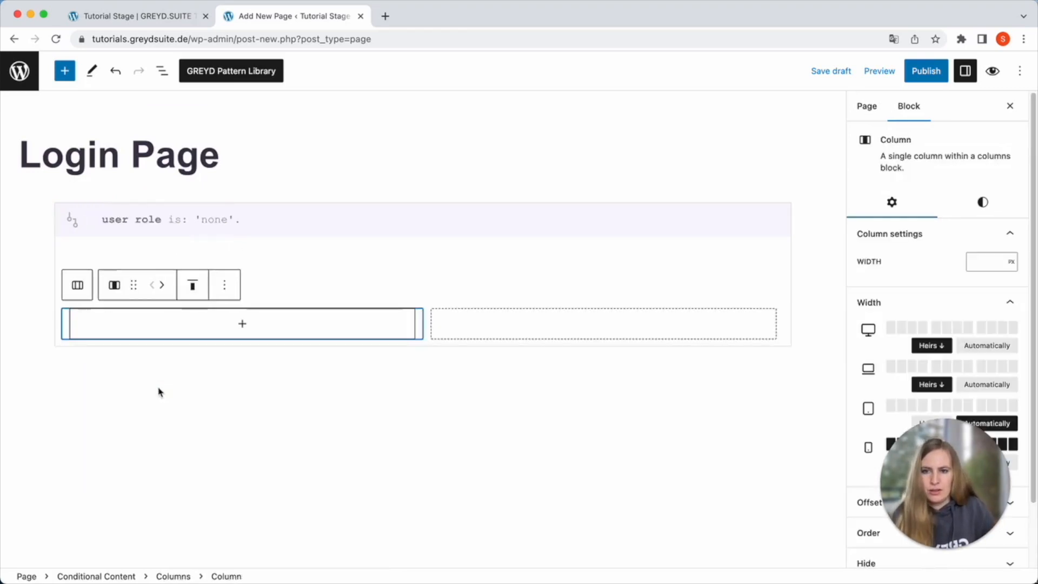
Give the whole Columns block a solid overlay in the colour "Bright - slightly bright" (CBC6D1)
{"action": "left_click", "coordinate": [165, 576]}
{"action": "left_click", "coordinate": [935, 382]}
{"action": "left_click", "coordinate": [894, 402]}
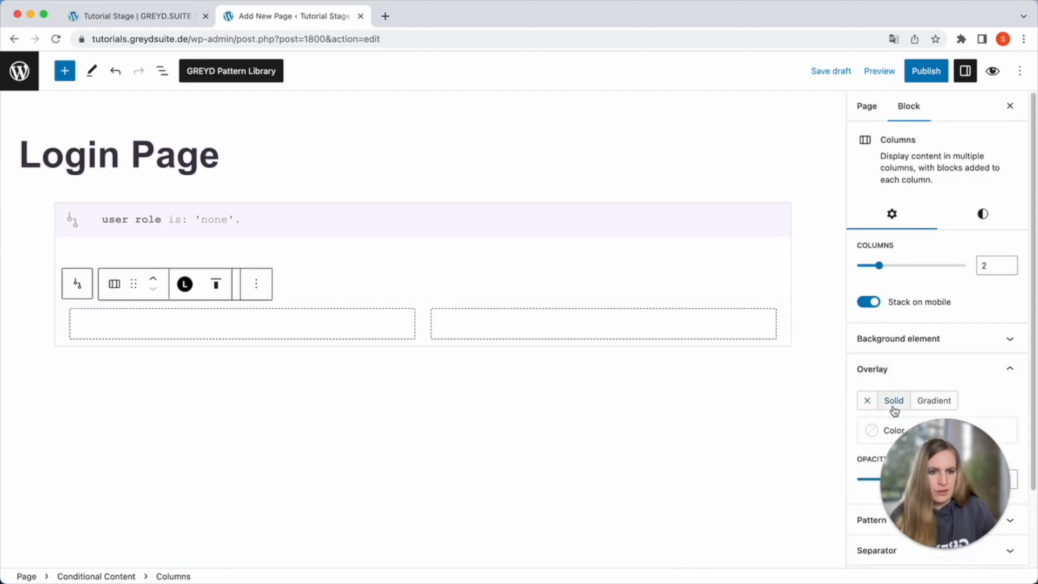
{"action": "left_click", "coordinate": [871, 431]}
{"action": "left_click", "coordinate": [739, 406]}
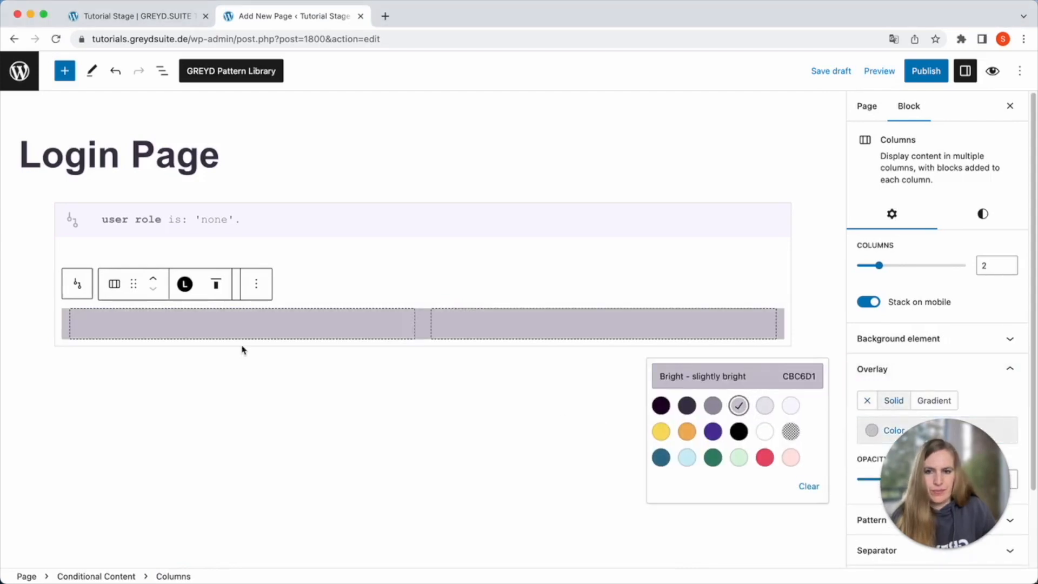
Add a heading reading "Register here" to the first column
{"action": "left_click", "coordinate": [250, 328]}
{"action": "left_click", "coordinate": [242, 326]}
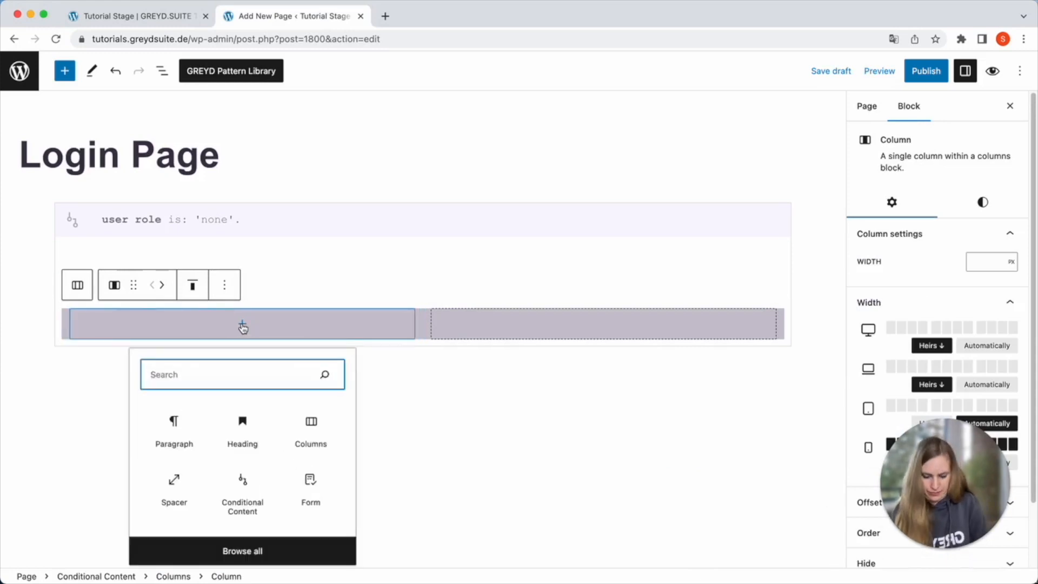
{"action": "type", "text": "head"}
{"action": "left_click", "coordinate": [172, 424]}
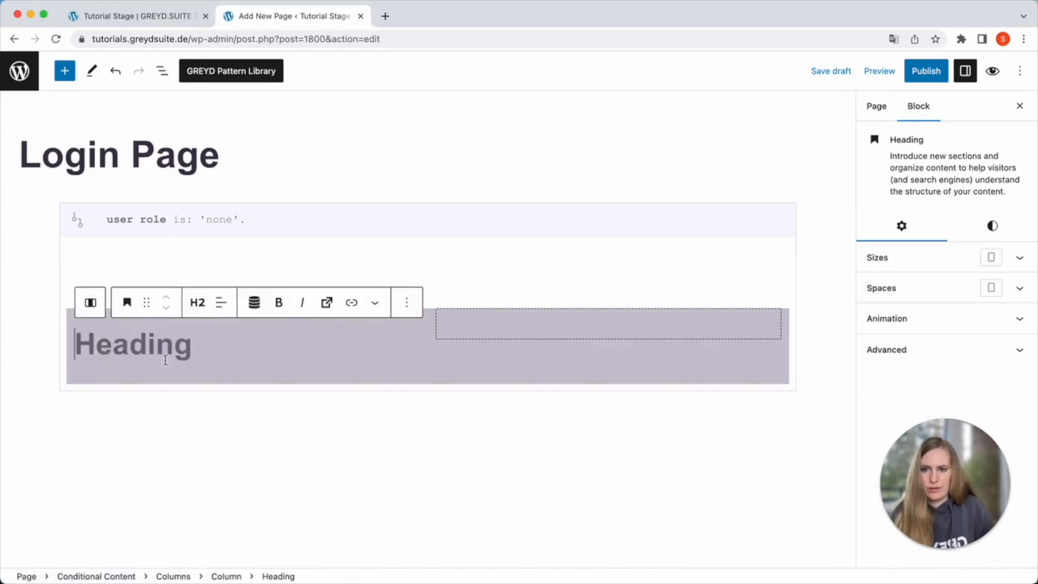
{"action": "type", "text": "Register here"}
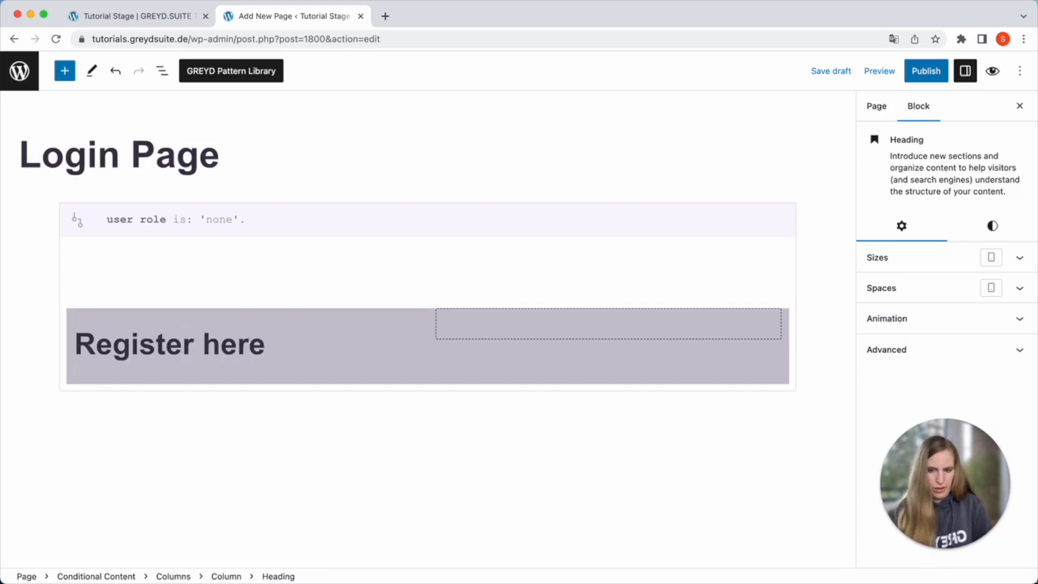
Insert a Form block below the "Register here" heading and assign the User Registration form to it
{"action": "key", "text": "Return"}
{"action": "type", "text": "/r"}
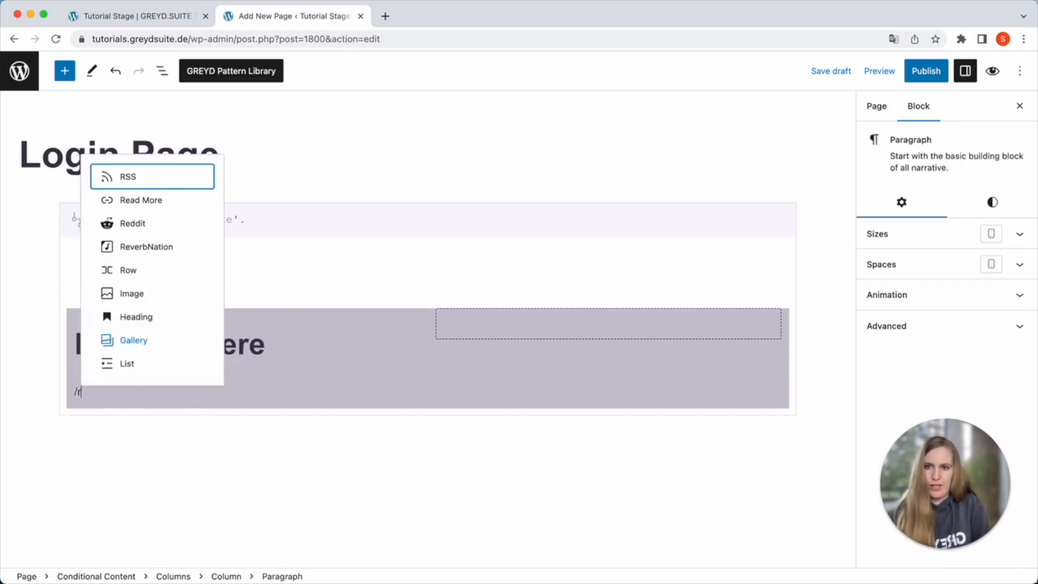
{"action": "key", "text": "BackSpace"}
{"action": "type", "text": "form"}
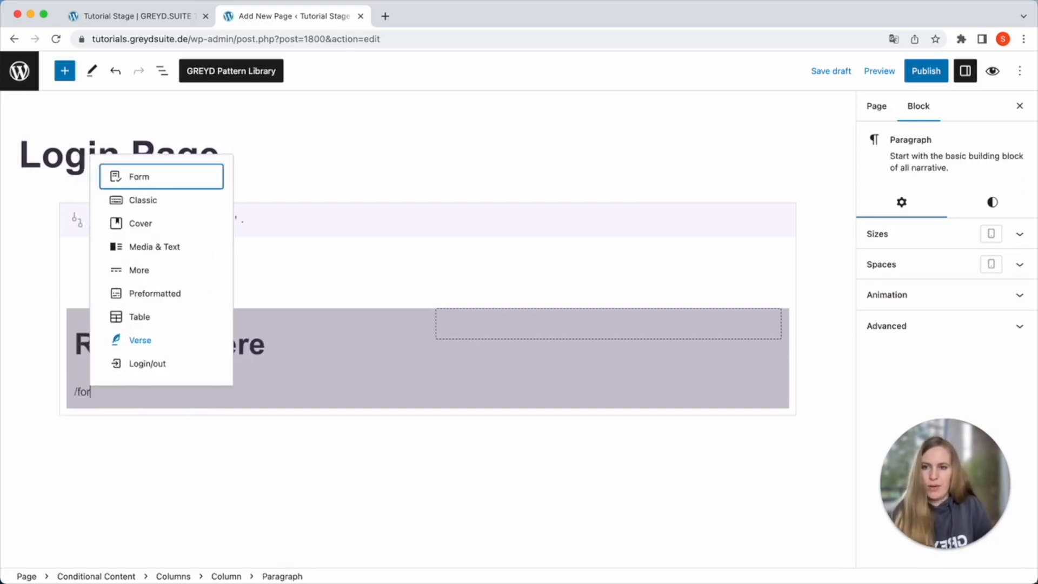
{"action": "left_click", "coordinate": [161, 186]}
{"action": "left_click", "coordinate": [130, 469]}
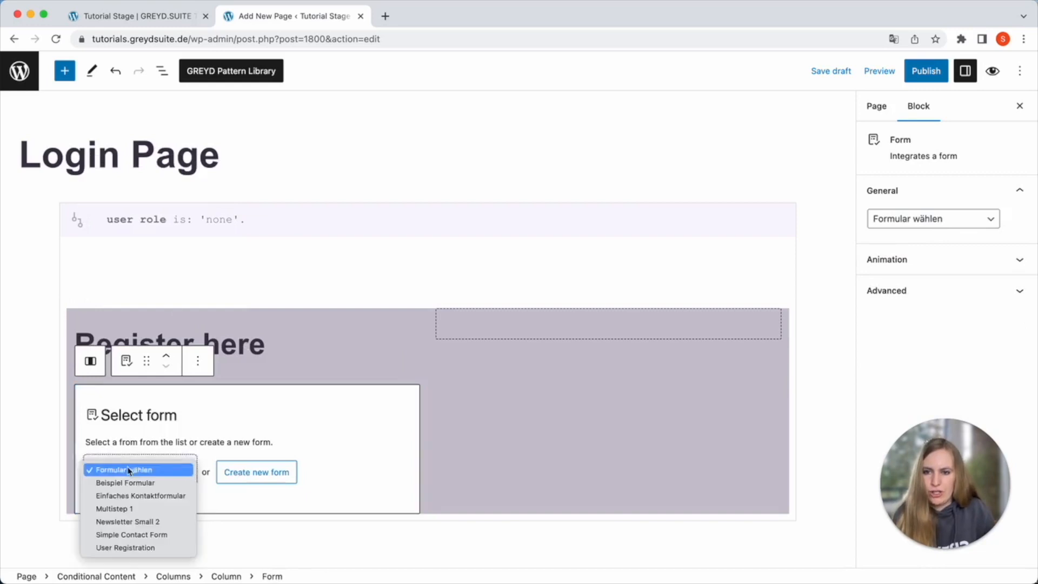
{"action": "left_click", "coordinate": [135, 547]}
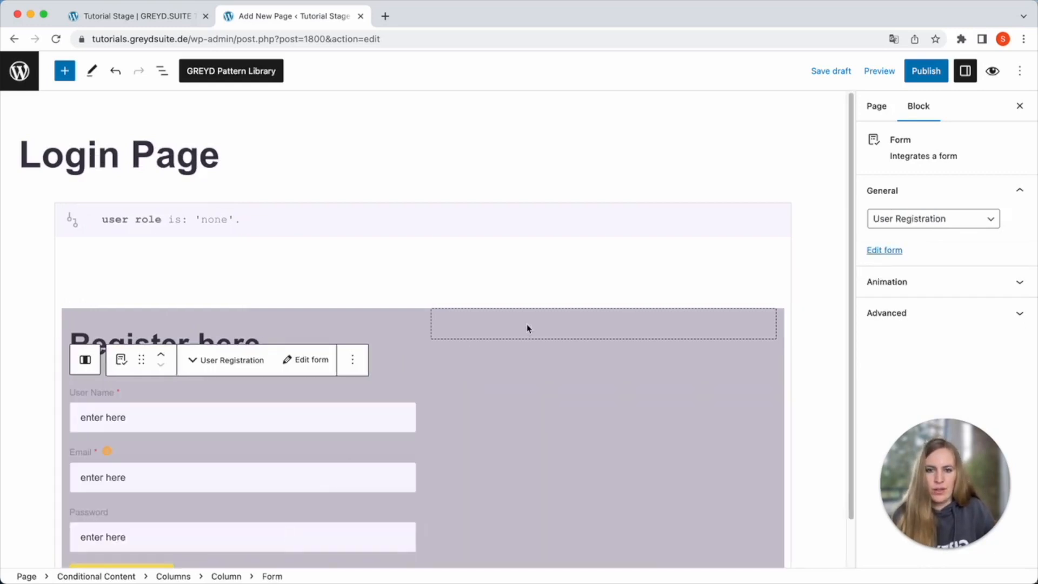
Add a heading reading "Login" to the second column
{"action": "left_click", "coordinate": [529, 328]}
{"action": "left_click", "coordinate": [600, 325]}
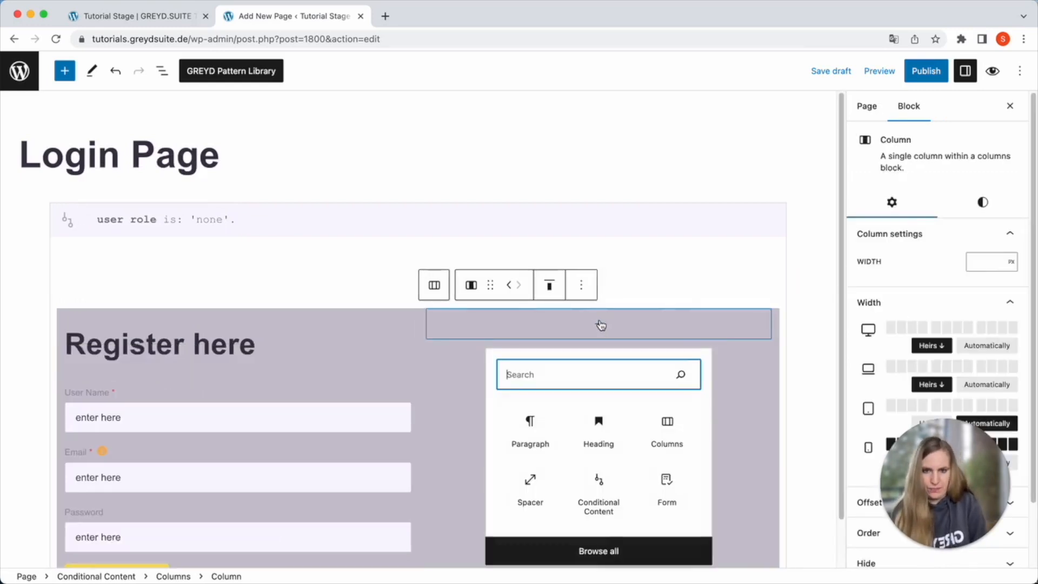
{"action": "left_click", "coordinate": [608, 430]}
{"action": "type", "text": "Login"}
Insert a Login Formular block below the "Login" heading
{"action": "key", "text": "Return"}
{"action": "type", "text": "/form"}
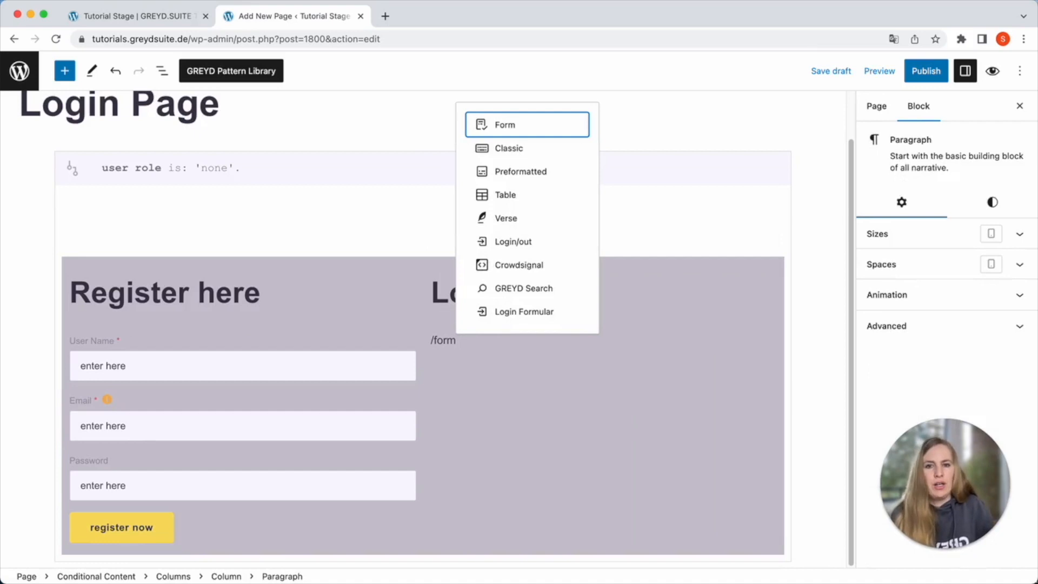
{"action": "key", "text": "BackSpace"}
{"action": "key", "text": "BackSpace"}
{"action": "key", "text": "BackSpace"}
{"action": "key", "text": "BackSpace"}
{"action": "type", "text": "ki"}
{"action": "key", "text": "BackSpace"}
{"action": "key", "text": "BackSpace"}
{"action": "type", "text": "lo"}
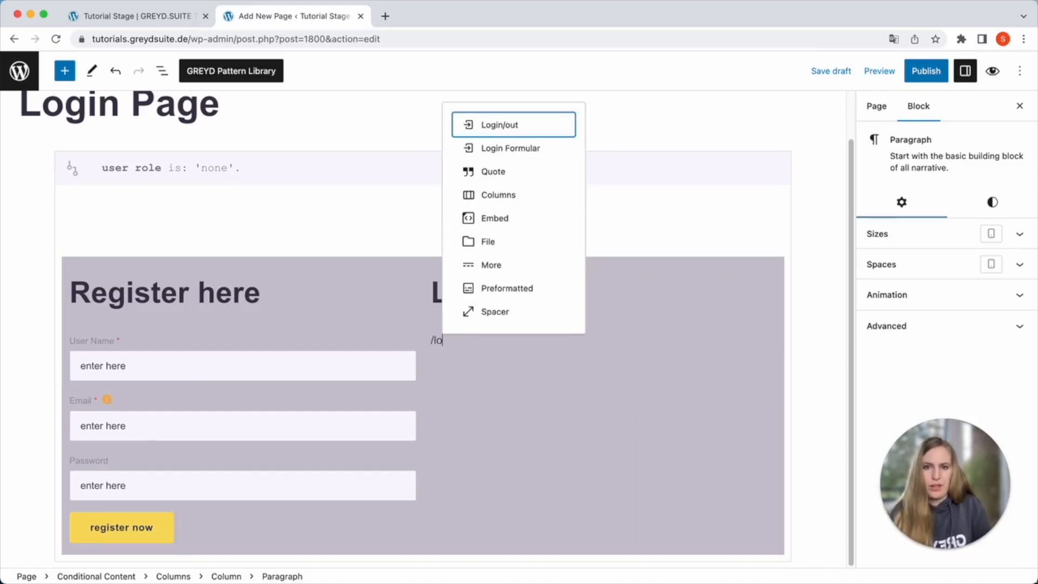
{"action": "left_click", "coordinate": [504, 150]}
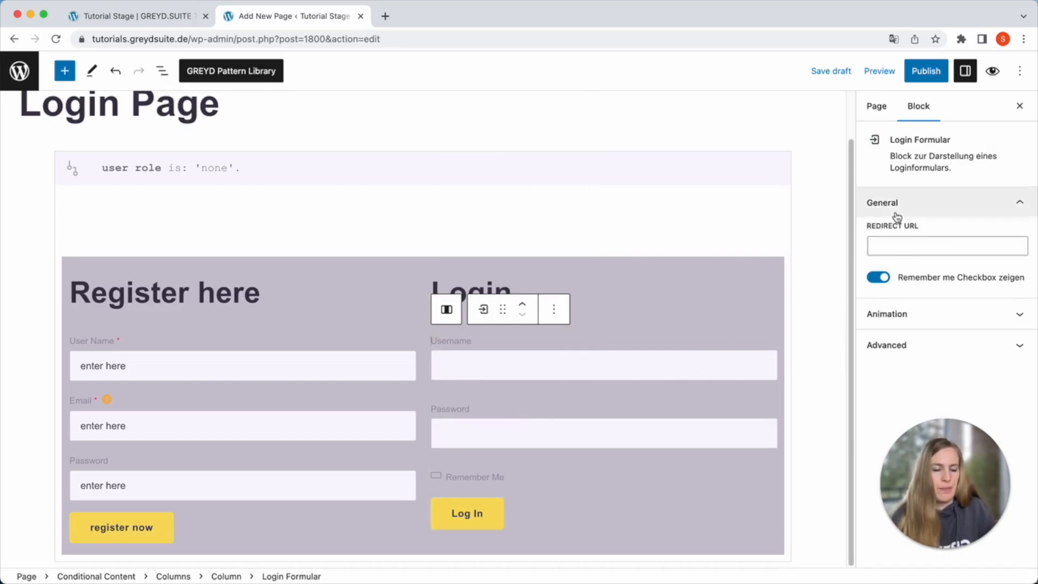
Check the login form's redirect URL option, and switch its Remember me checkbox off and back on
{"action": "left_click", "coordinate": [940, 246]}
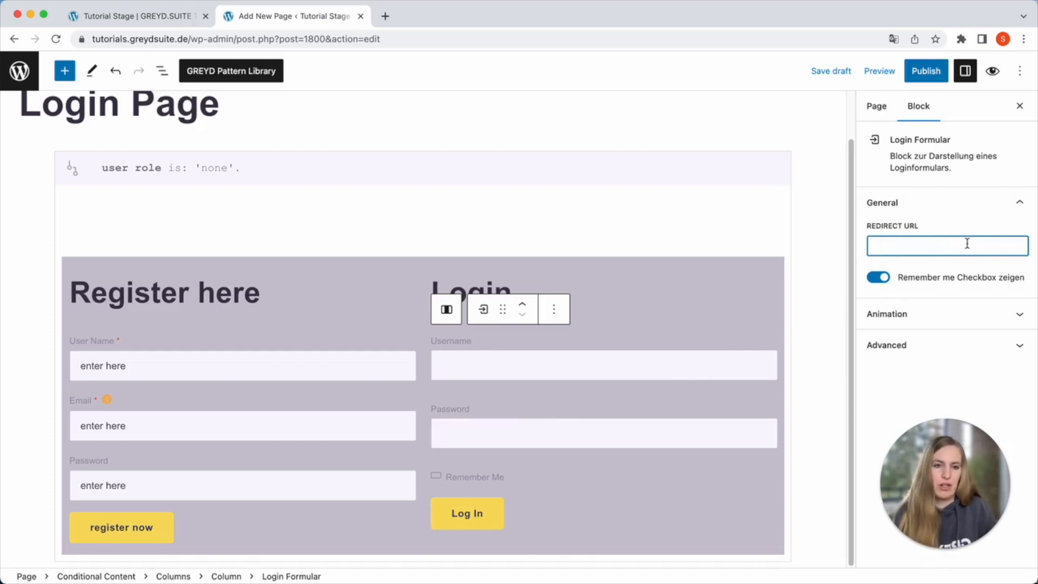
{"action": "left_click", "coordinate": [876, 279]}
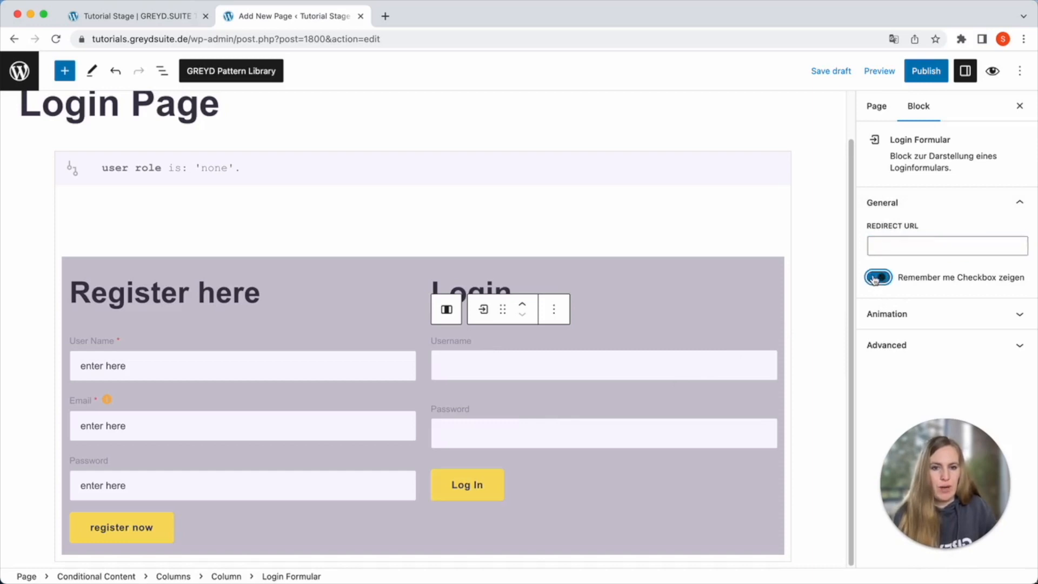
{"action": "left_click", "coordinate": [878, 279]}
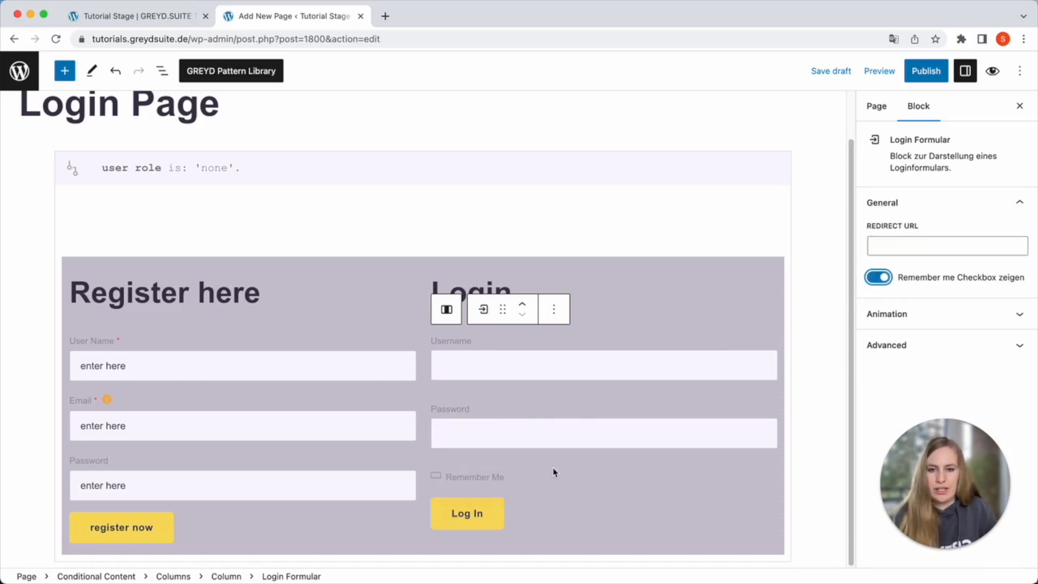
Insert a Spacer after the Columns block, still inside the Conditional Content block
{"action": "left_click", "coordinate": [119, 289]}
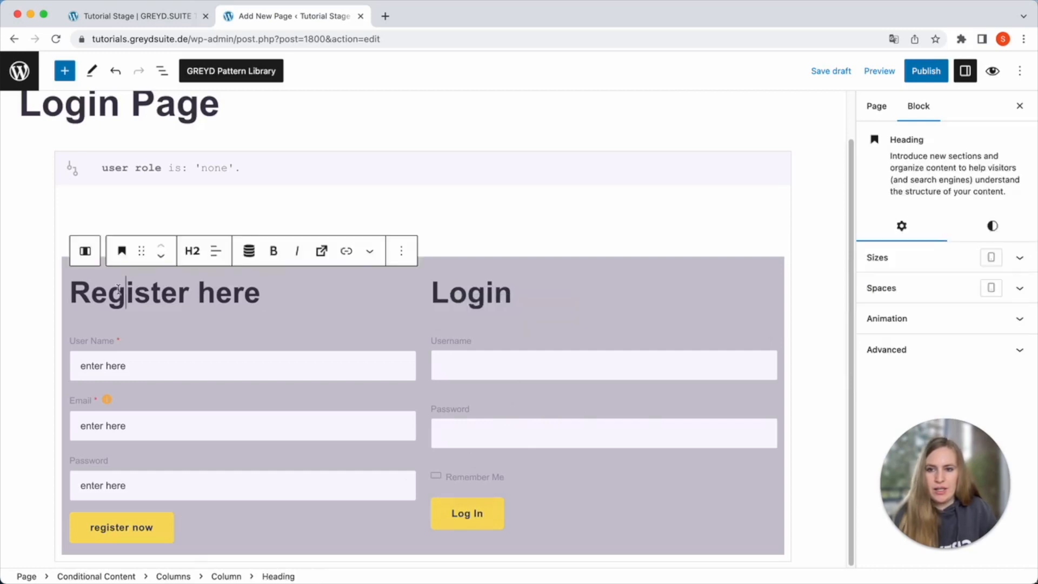
{"action": "left_click", "coordinate": [173, 575]}
{"action": "left_click", "coordinate": [256, 232]}
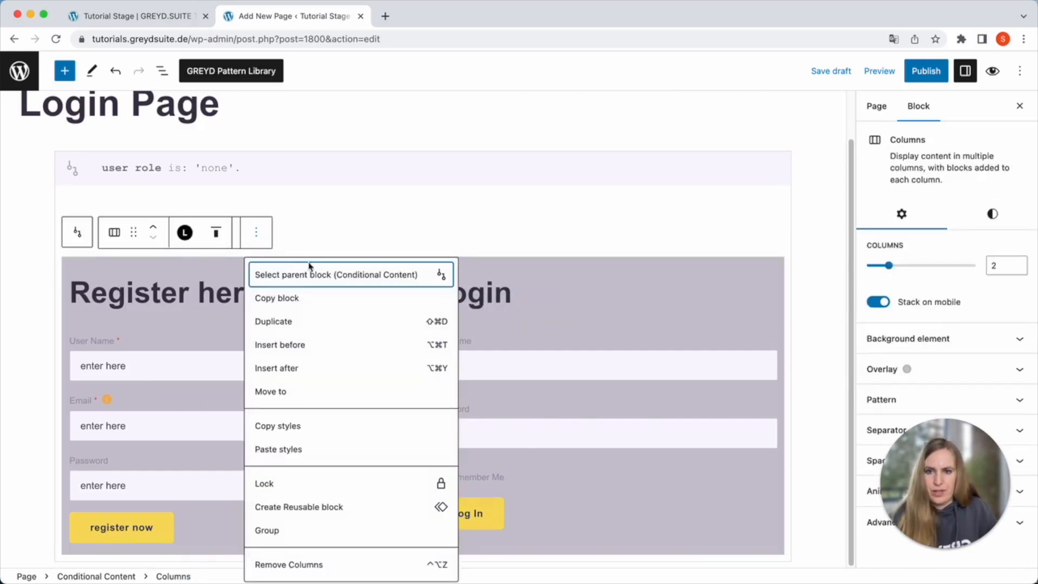
{"action": "left_click", "coordinate": [297, 374]}
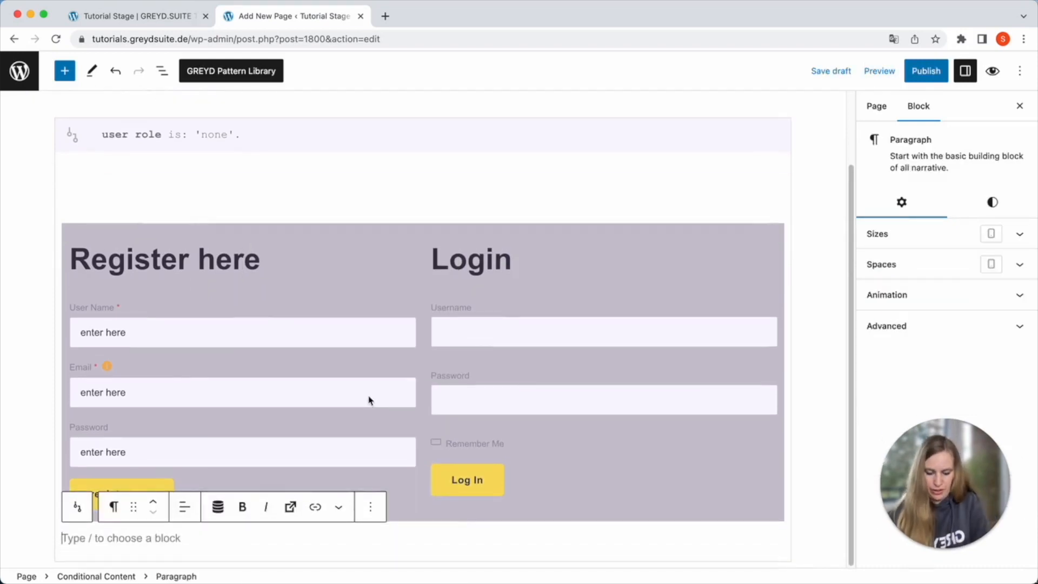
{"action": "type", "text": "/sa"}
{"action": "key", "text": "Return"}
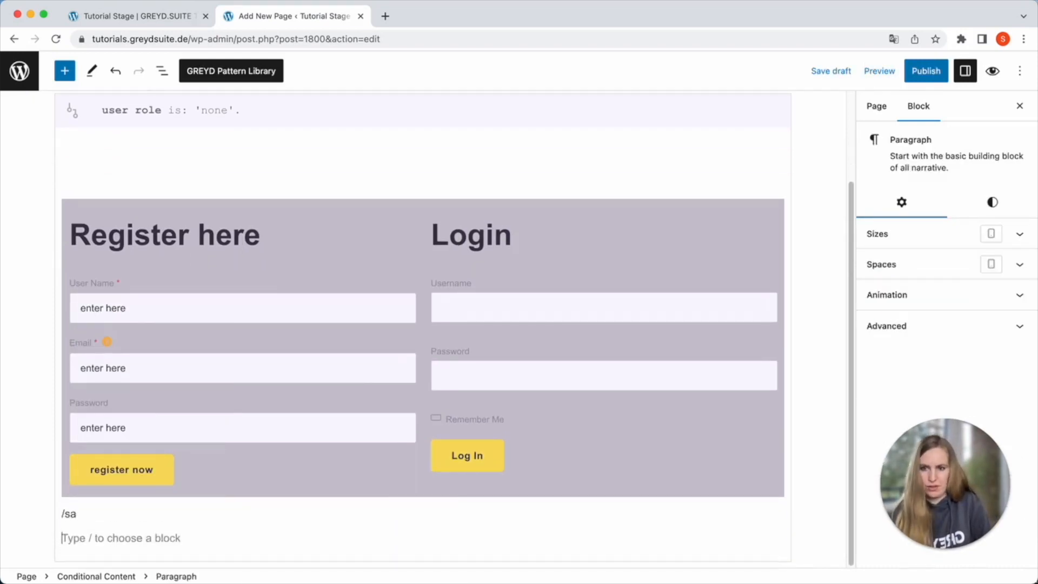
{"action": "key", "text": "BackSpace"}
{"action": "key", "text": "BackSpace"}
{"action": "type", "text": "pa"}
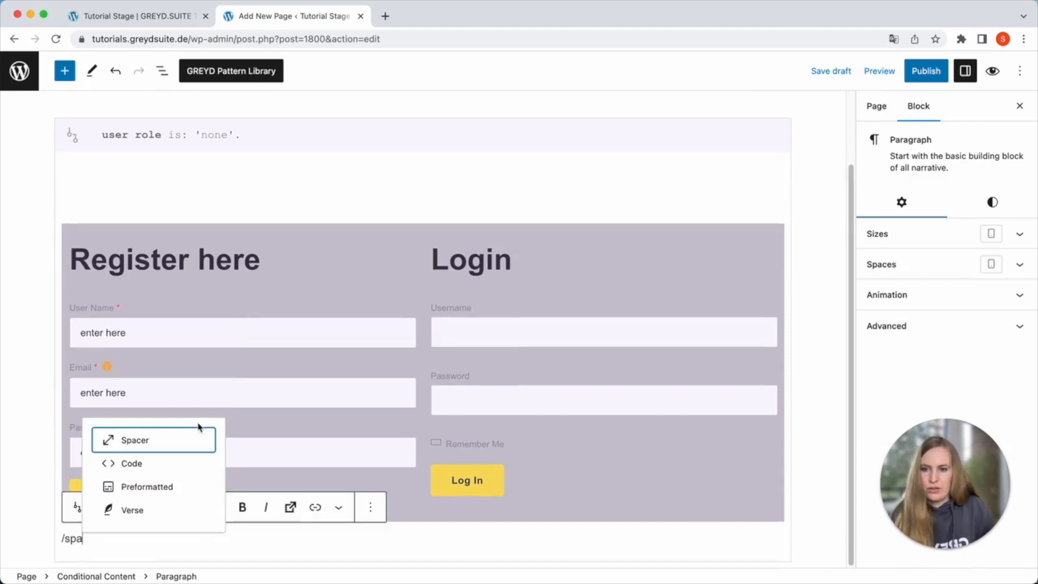
{"action": "left_click", "coordinate": [206, 449]}
Copy the whole Conditional Content block and paste the copy directly after the original
{"action": "scroll", "coordinate": [283, 223], "scroll_direction": "up", "scroll_amount": 1}
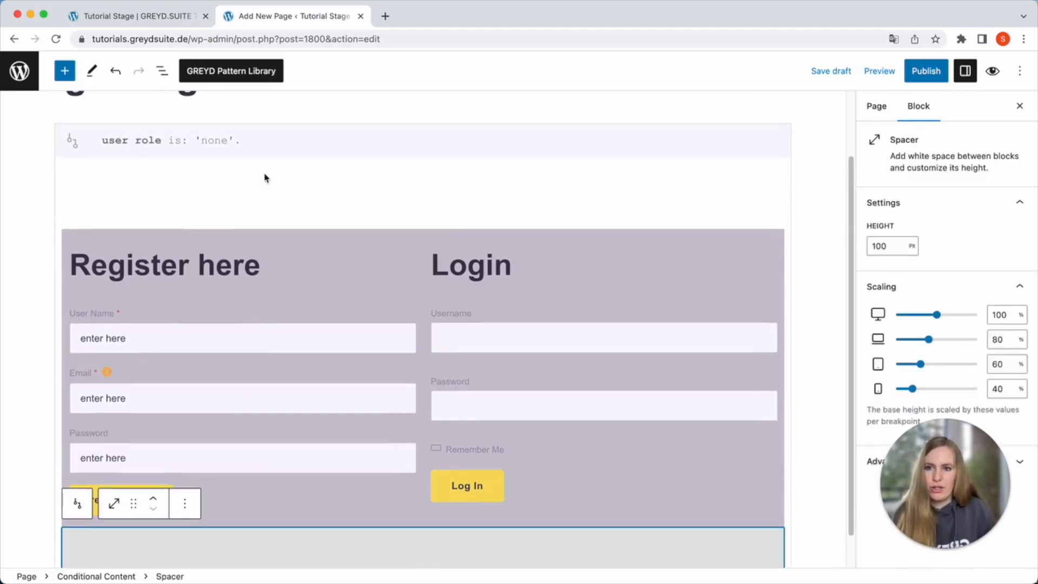
{"action": "left_click", "coordinate": [186, 141]}
{"action": "left_click", "coordinate": [99, 115]}
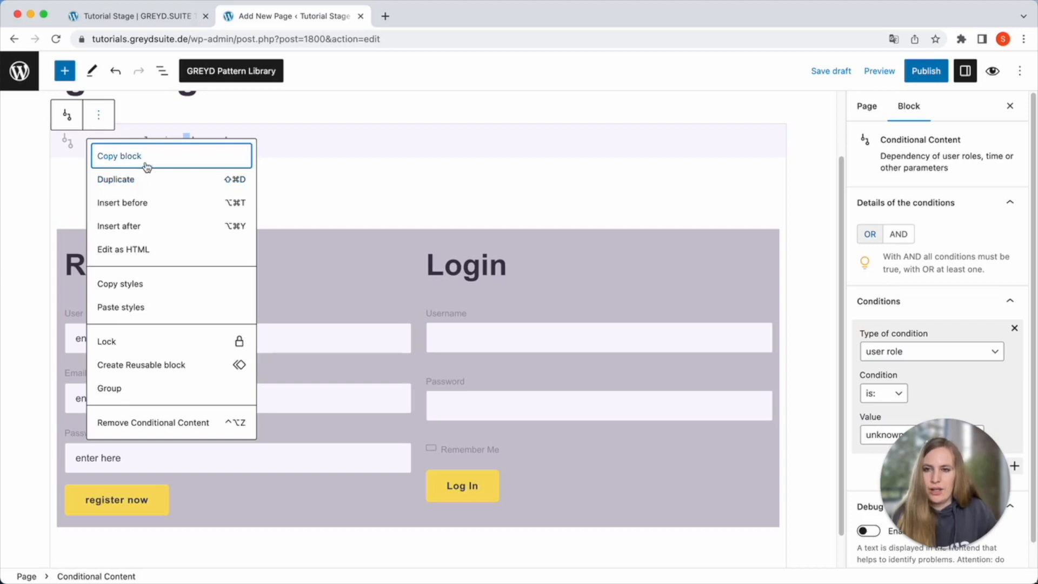
{"action": "left_click", "coordinate": [178, 163]}
{"action": "left_click", "coordinate": [101, 120]}
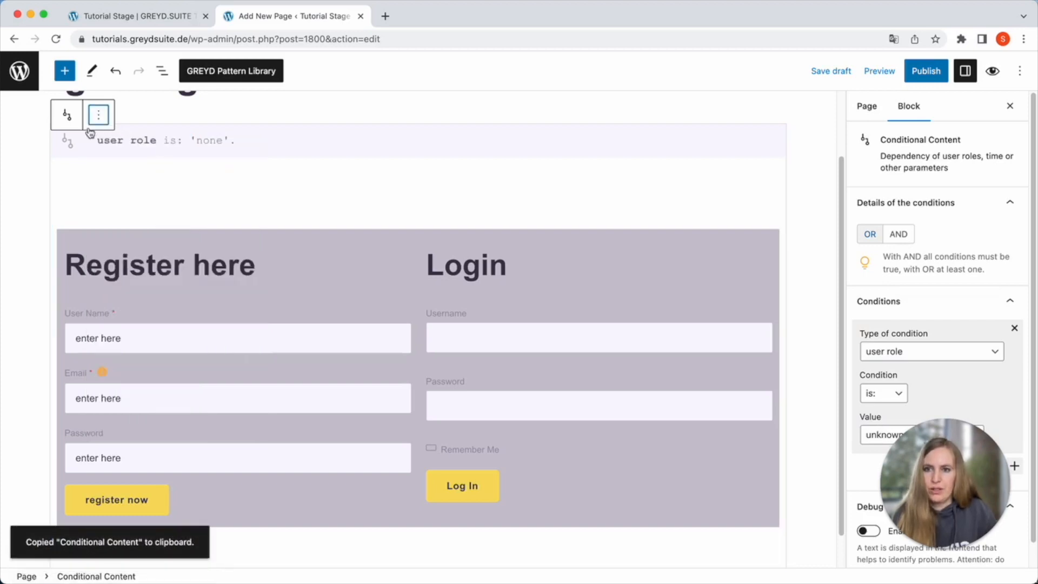
{"action": "left_click", "coordinate": [97, 118]}
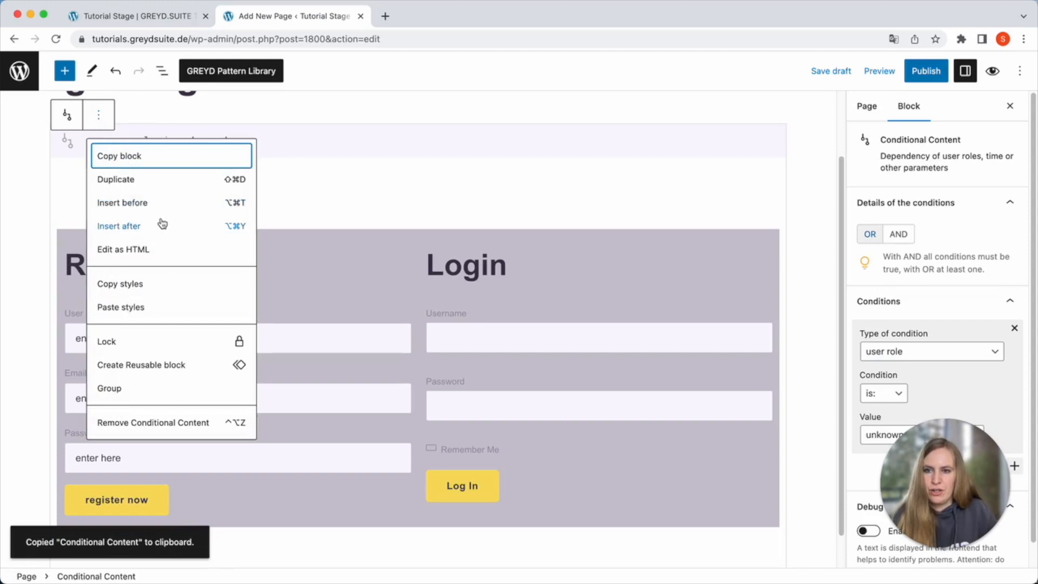
{"action": "left_click", "coordinate": [162, 225]}
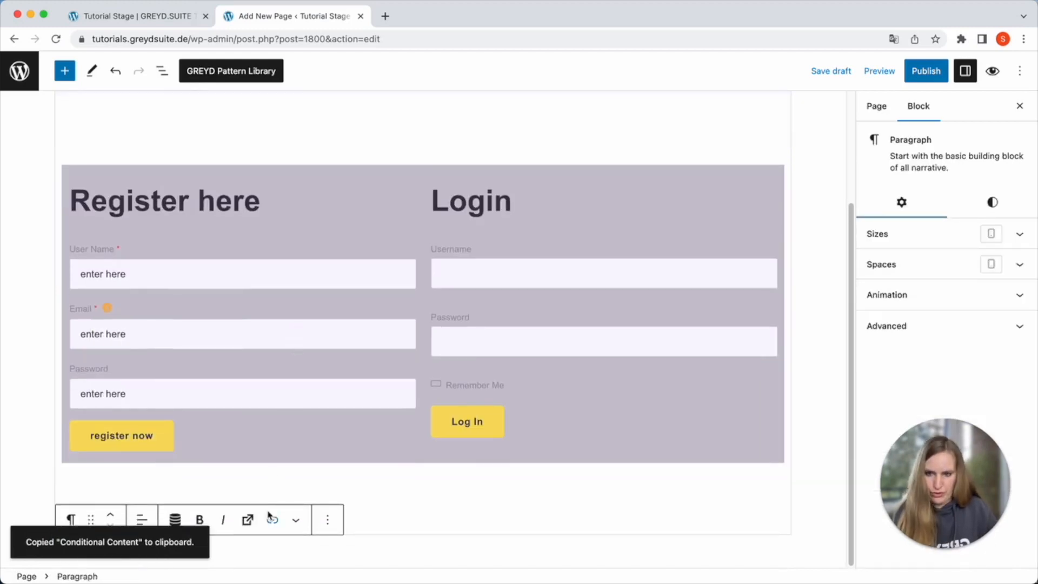
{"action": "key", "text": "ctrl+v"}
{"action": "scroll", "coordinate": [225, 348], "scroll_direction": "up", "scroll_amount": 3}
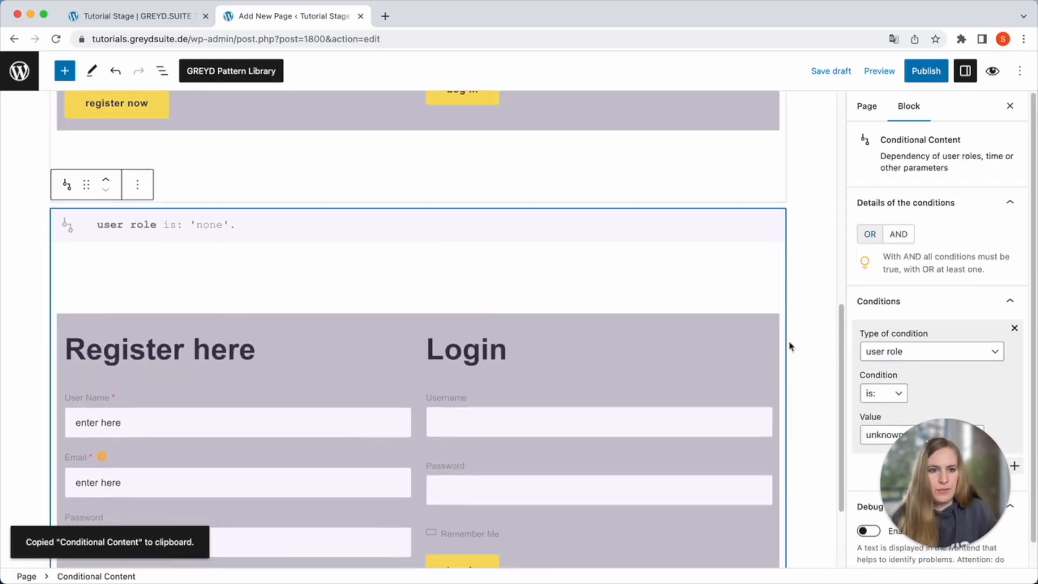
Set the copied Conditional Content block's user role condition to "is not", keeping the value unknown (not logged in)
{"action": "scroll", "coordinate": [865, 327], "scroll_direction": "down", "scroll_amount": 1}
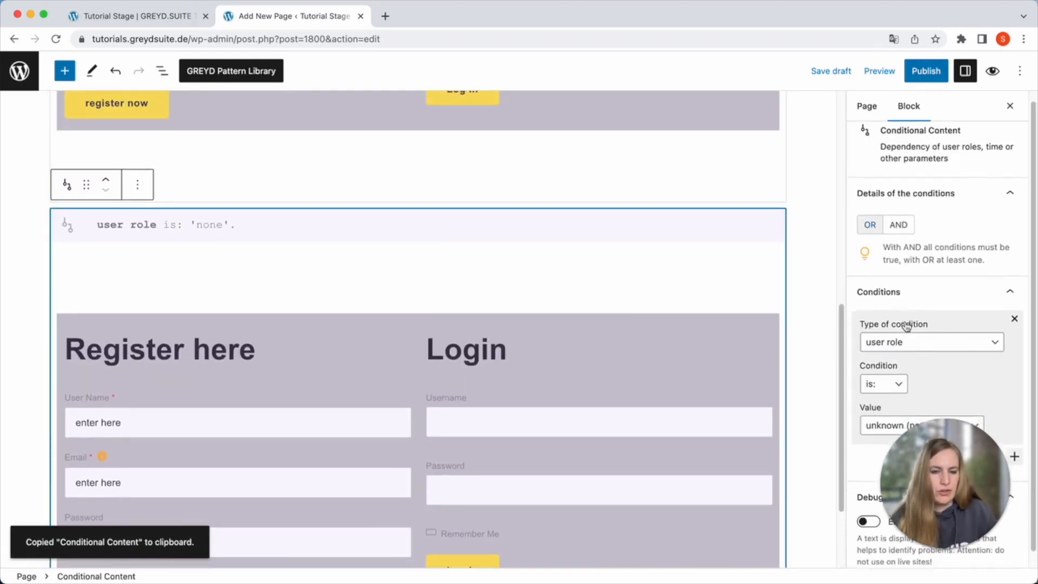
{"action": "left_click", "coordinate": [895, 409]}
{"action": "left_click", "coordinate": [882, 369]}
{"action": "left_click", "coordinate": [884, 369]}
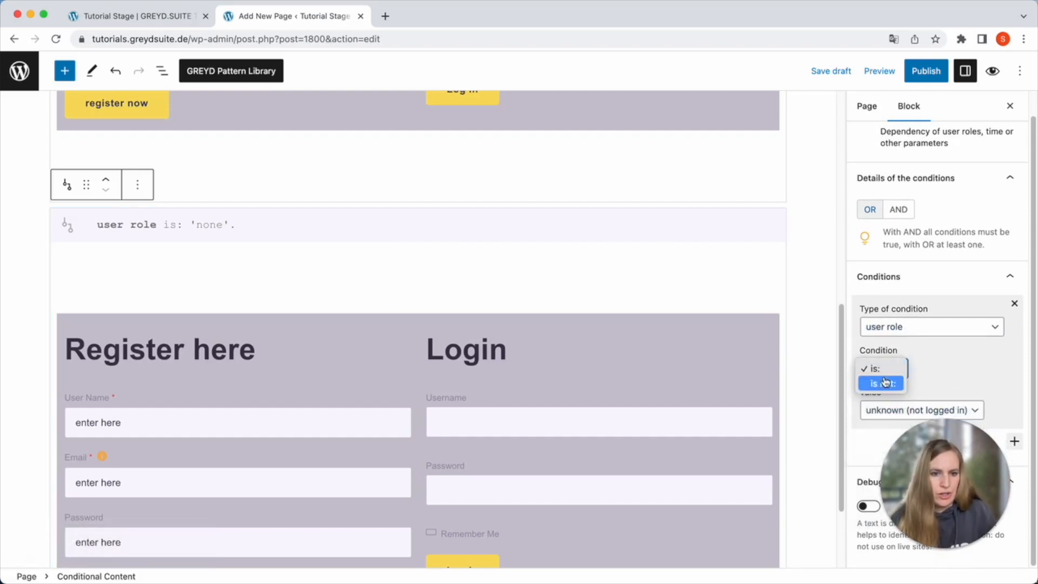
{"action": "left_click", "coordinate": [885, 384]}
Move the Login Formular block out of the second column to sit between the Spacer and the Columns block in the copied Conditional Content
{"action": "scroll", "coordinate": [418, 355], "scroll_direction": "down", "scroll_amount": 2}
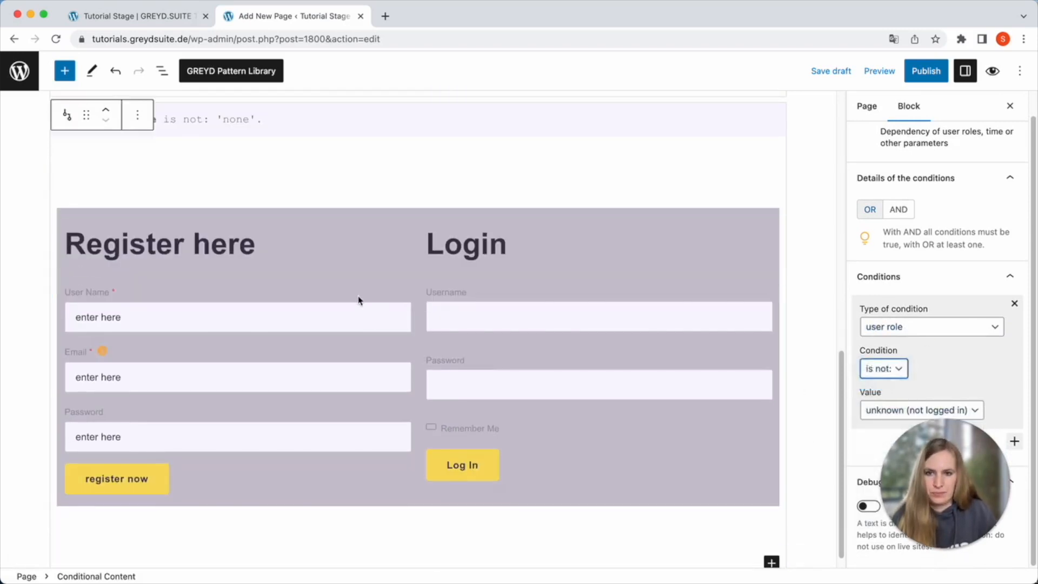
{"action": "left_click", "coordinate": [316, 246]}
{"action": "left_click", "coordinate": [163, 71]}
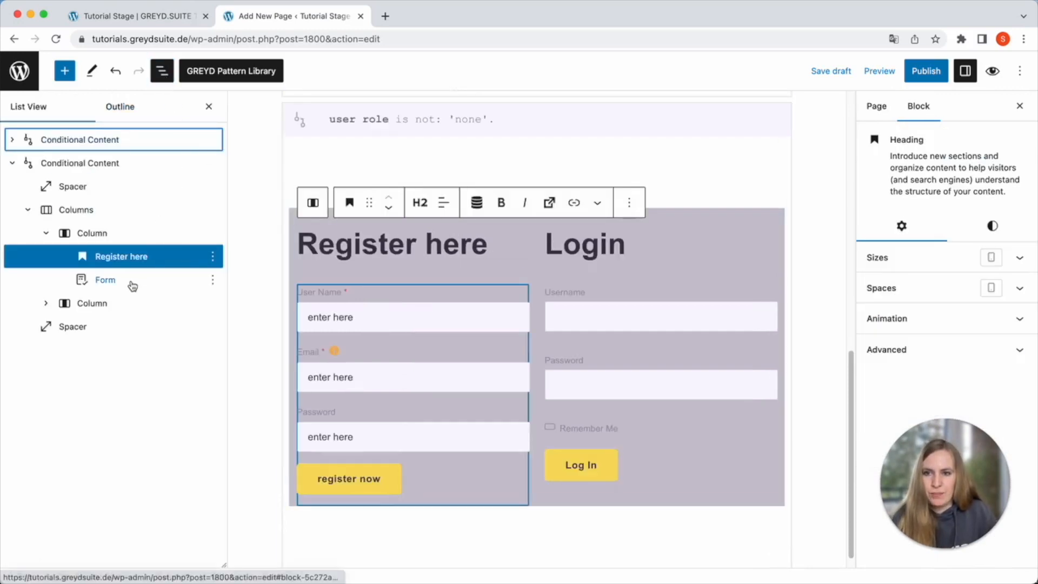
{"action": "left_click", "coordinate": [133, 285]}
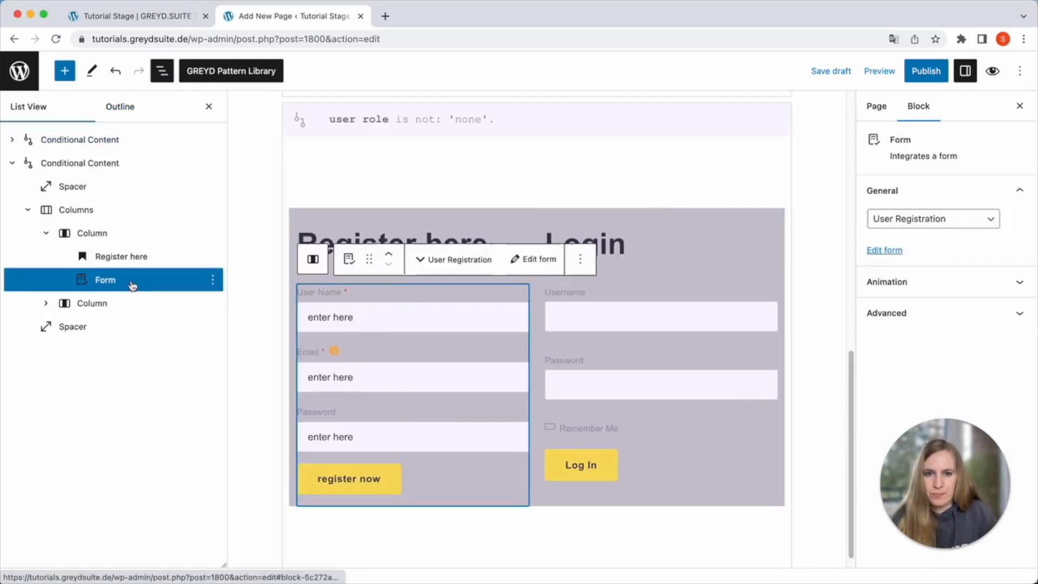
{"action": "left_click", "coordinate": [48, 304]}
{"action": "left_click", "coordinate": [122, 352]}
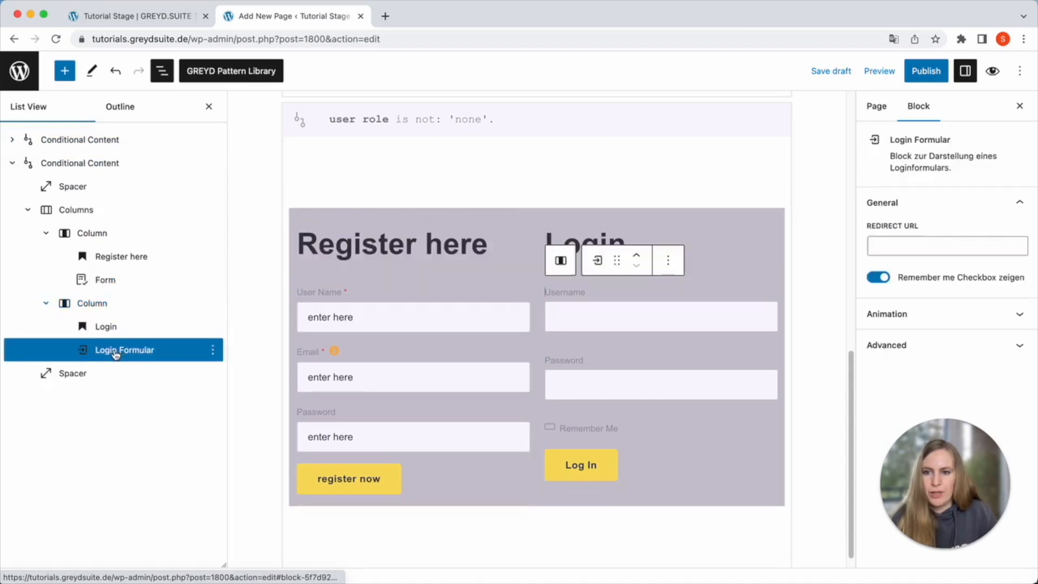
{"action": "left_click_drag", "start_coordinate": [123, 352], "coordinate": [117, 202]}
Remove the Columns block with its remaining contents from the copied Conditional Content block
{"action": "left_click", "coordinate": [88, 237]}
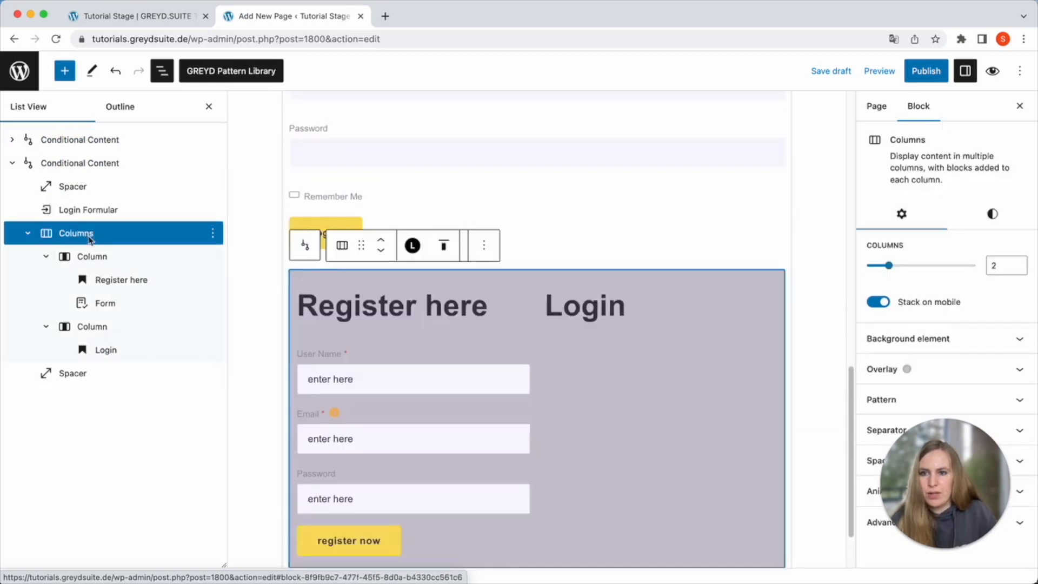
{"action": "left_click", "coordinate": [212, 233]}
{"action": "left_click", "coordinate": [262, 557]}
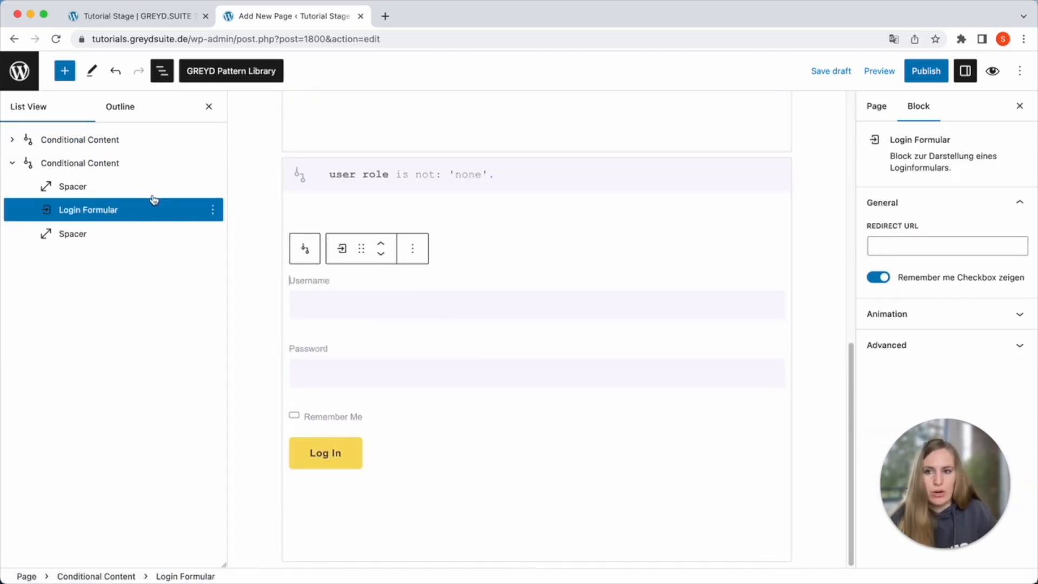
Insert a heading reading "Hi Username" between the first Spacer and the Login Formular block
{"action": "left_click", "coordinate": [212, 188]}
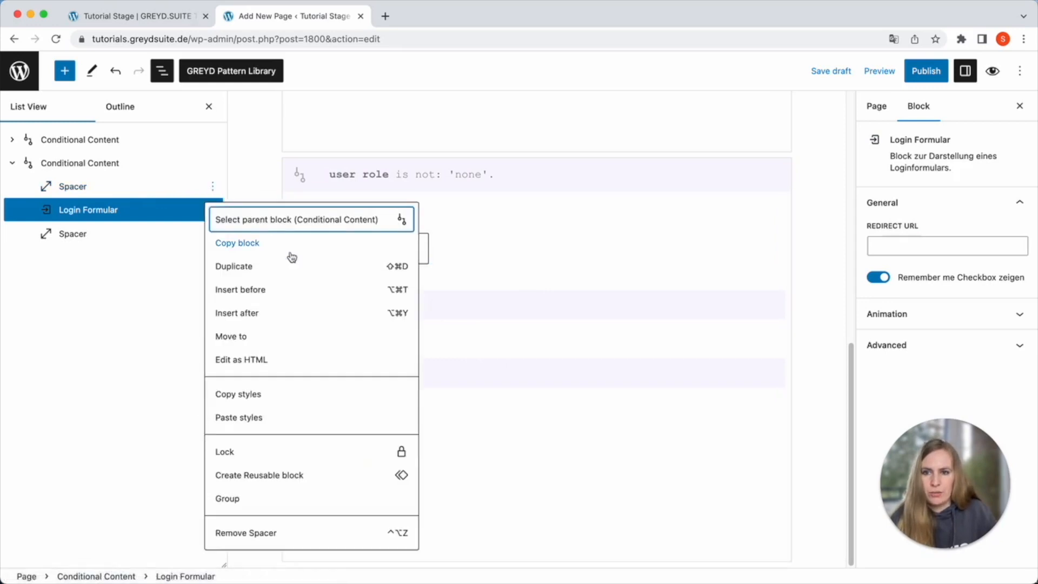
{"action": "left_click", "coordinate": [276, 314]}
{"action": "type", "text": "/hea"}
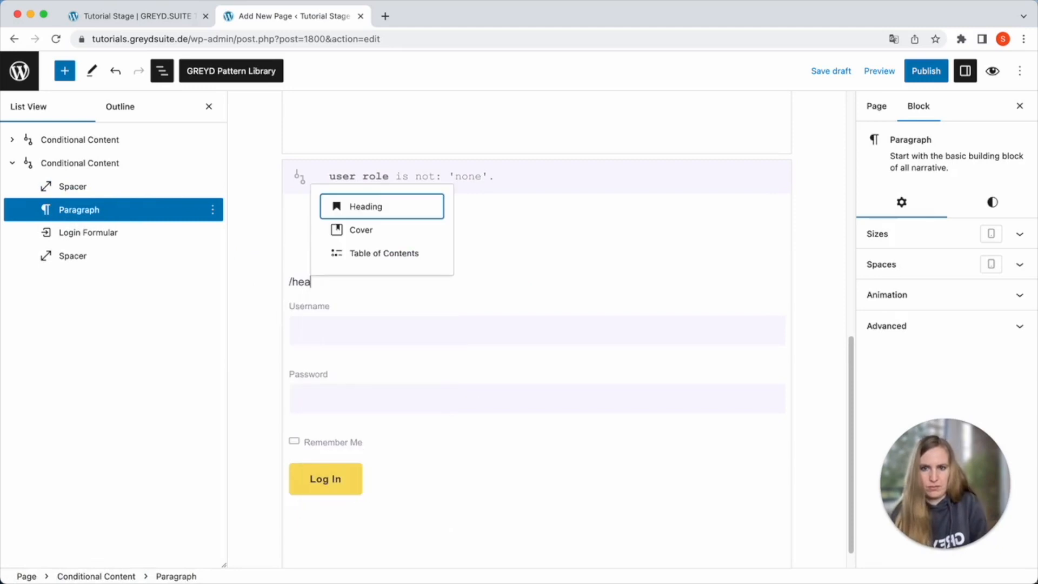
{"action": "left_click", "coordinate": [383, 214]}
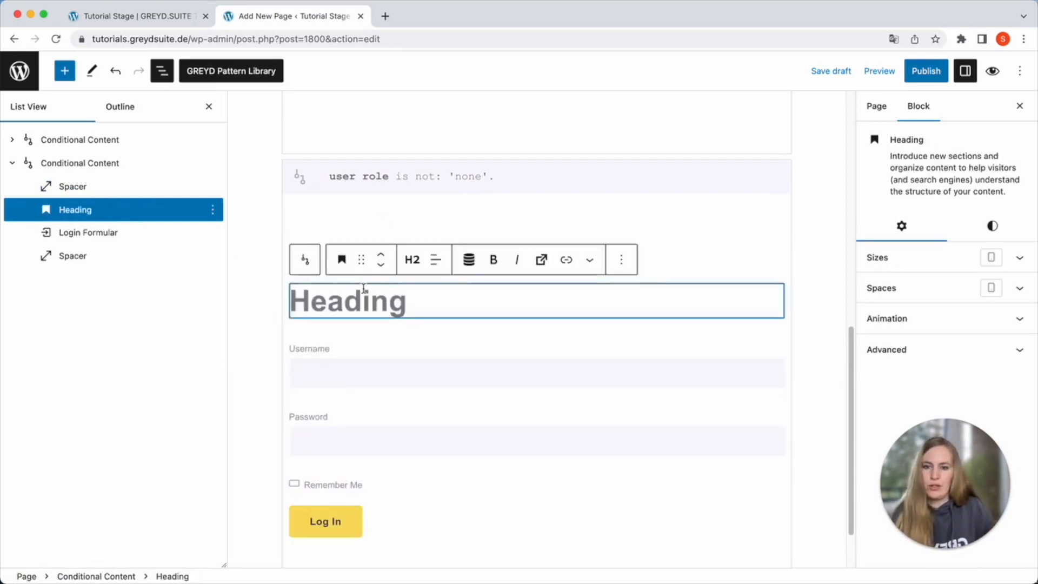
{"action": "type", "text": "Hi "}
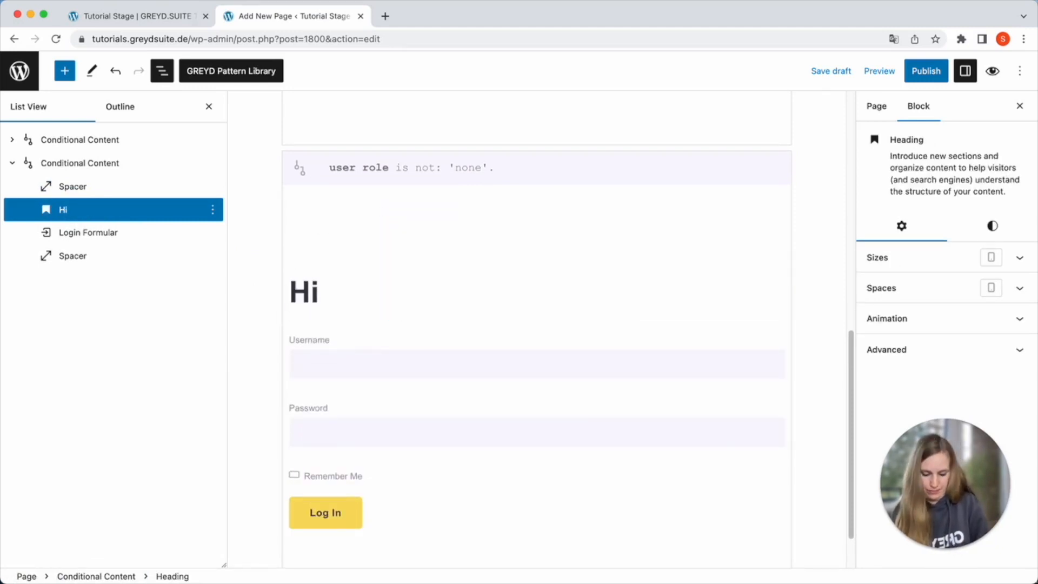
{"action": "type", "text": "Username"}
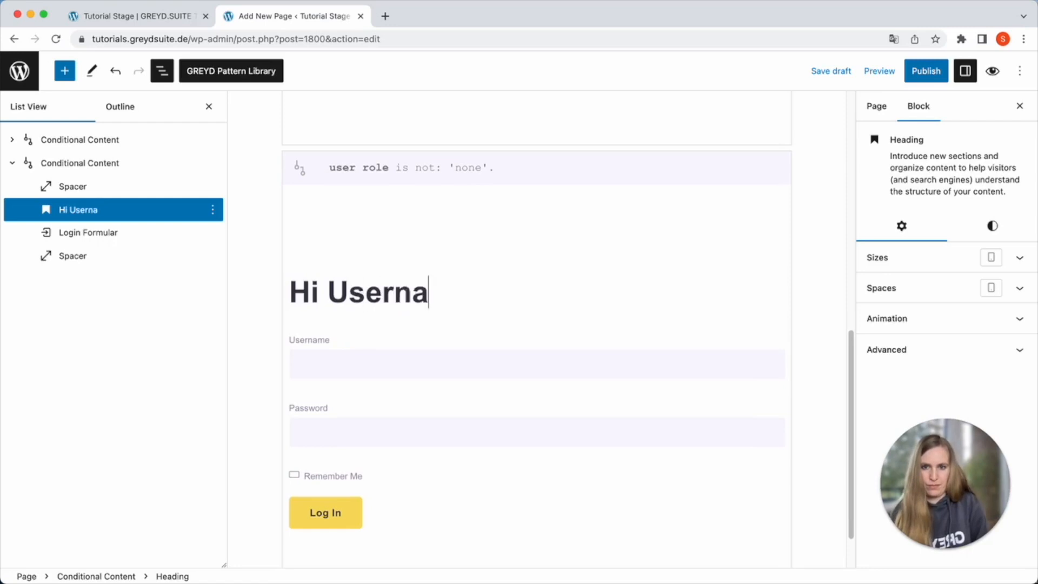
Replace the word "Username" in the heading with the dynamic tag Benutzername
{"action": "double_click", "coordinate": [376, 295]}
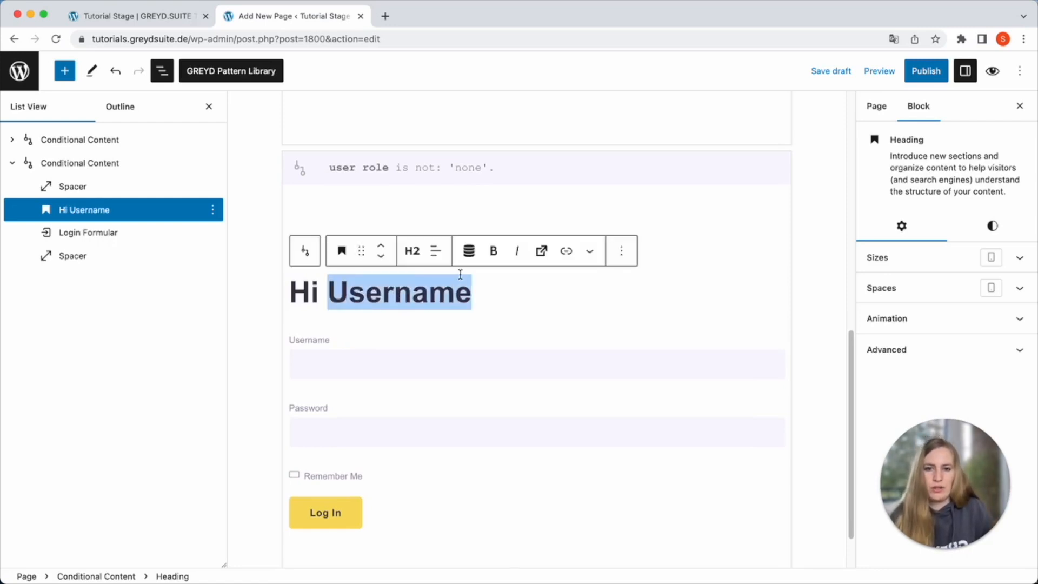
{"action": "left_click", "coordinate": [469, 251]}
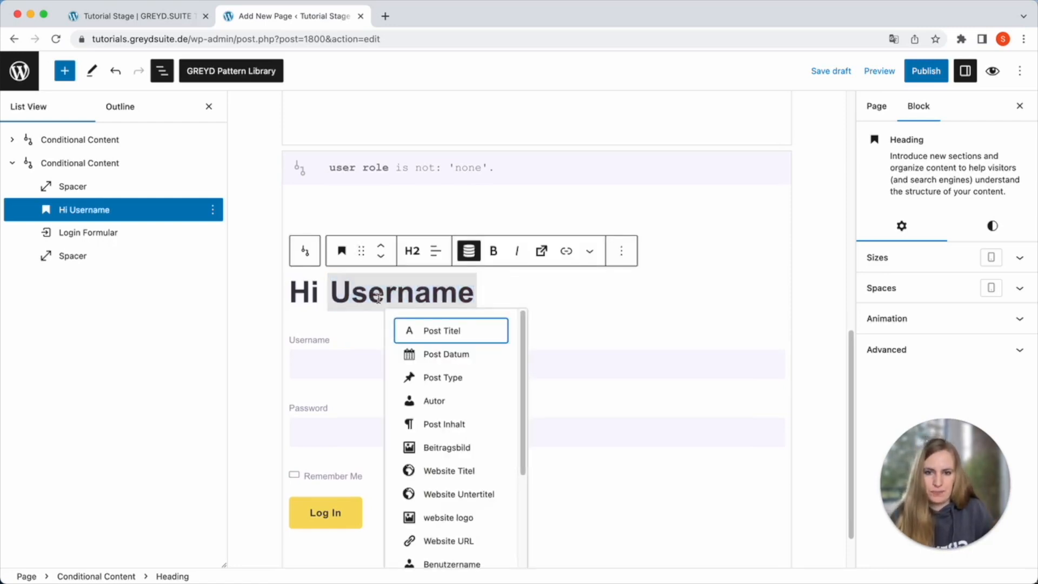
{"action": "scroll", "coordinate": [457, 492], "scroll_direction": "down", "scroll_amount": 3}
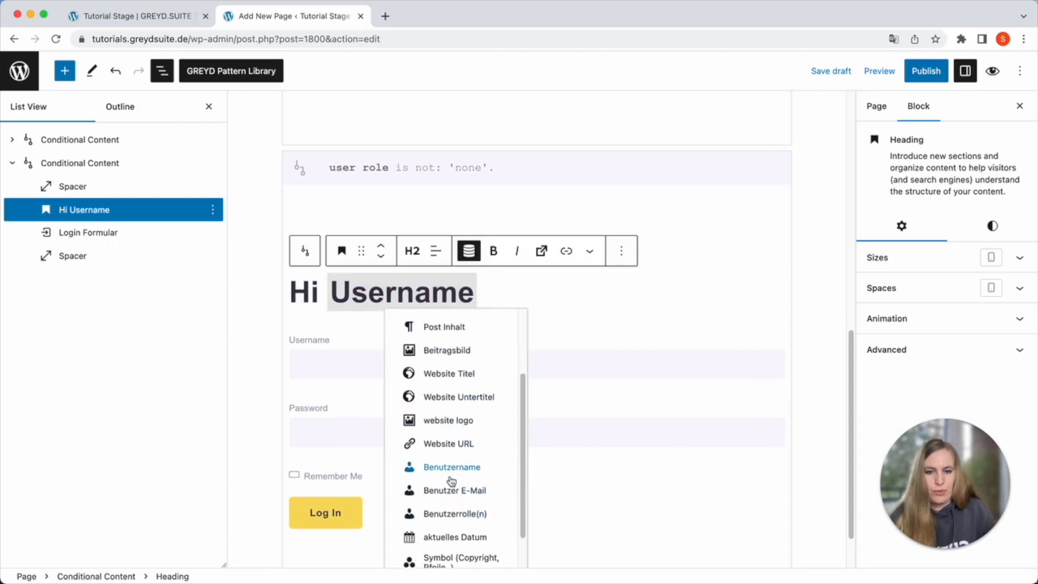
{"action": "left_click", "coordinate": [446, 469]}
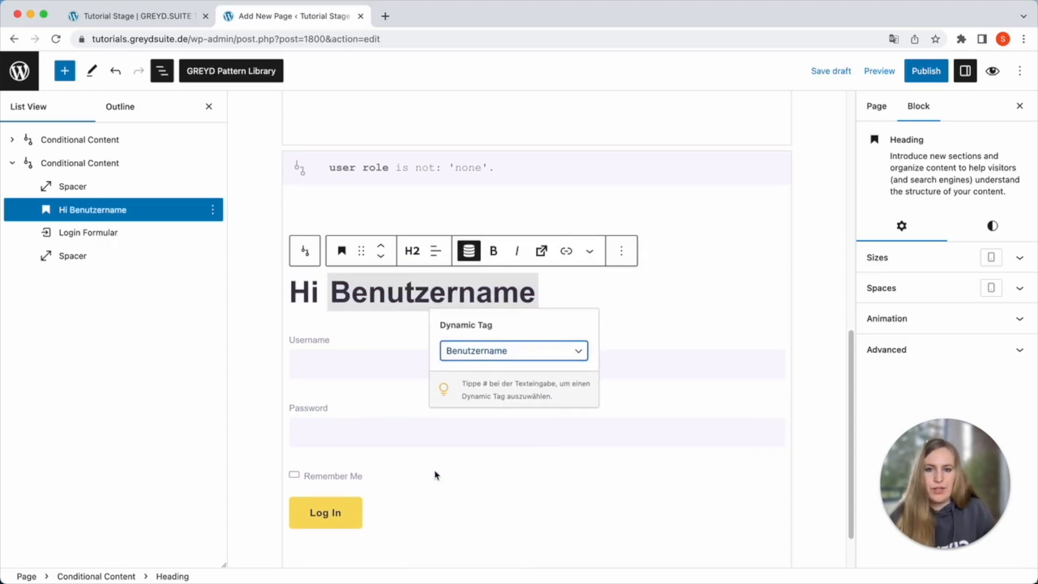
{"action": "left_click", "coordinate": [785, 292]}
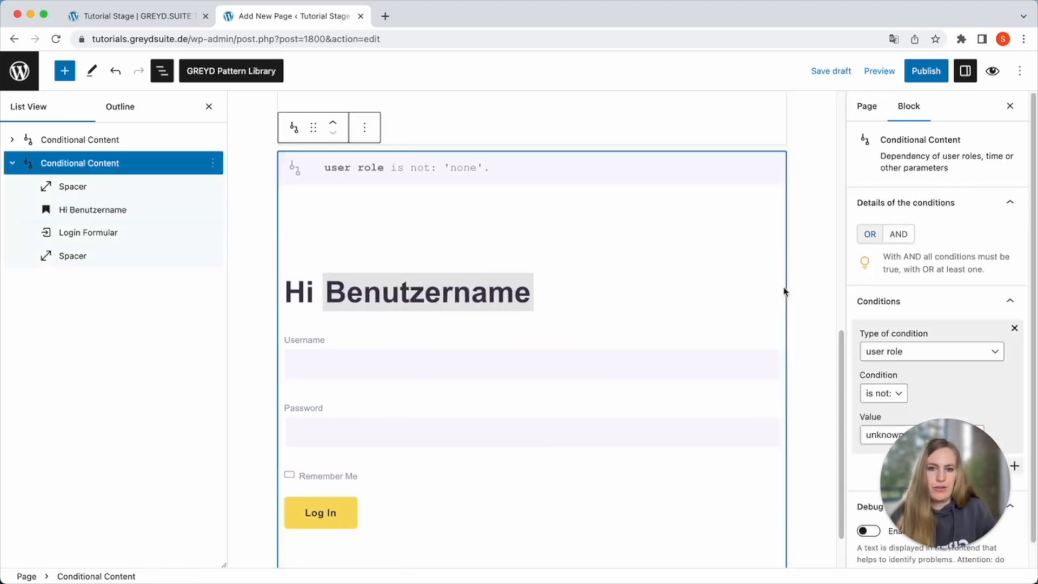
Close the block list overview and publish the Login Page
{"action": "left_click", "coordinate": [209, 106]}
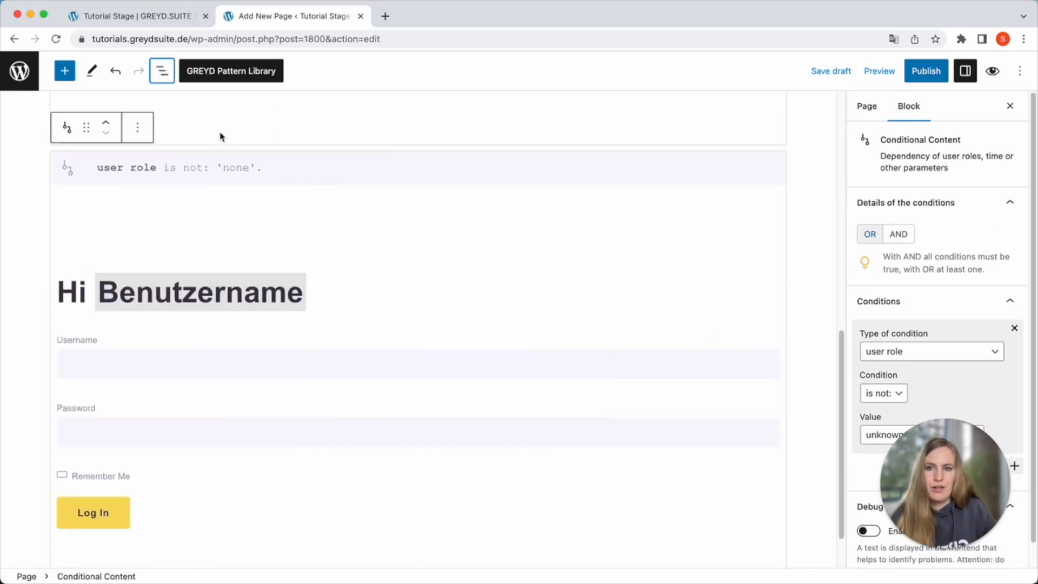
{"action": "left_click", "coordinate": [929, 72]}
{"action": "left_click", "coordinate": [920, 72]}
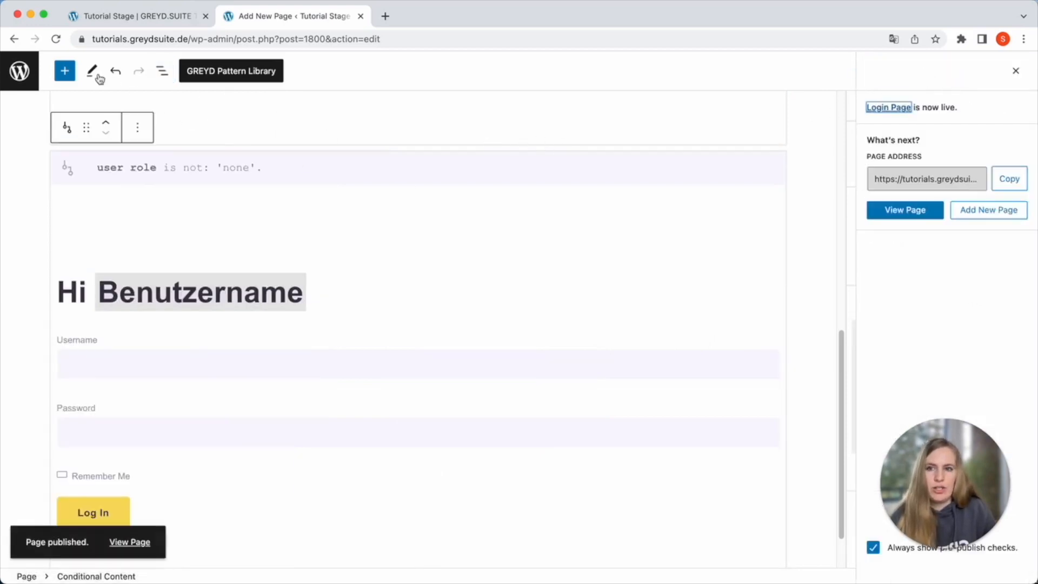
Open the WordPress page overview in a new browser tab and go from there to the Reading Settings
{"action": "right_click", "coordinate": [16, 68]}
{"action": "left_click", "coordinate": [81, 74]}
{"action": "left_click", "coordinate": [449, 16]}
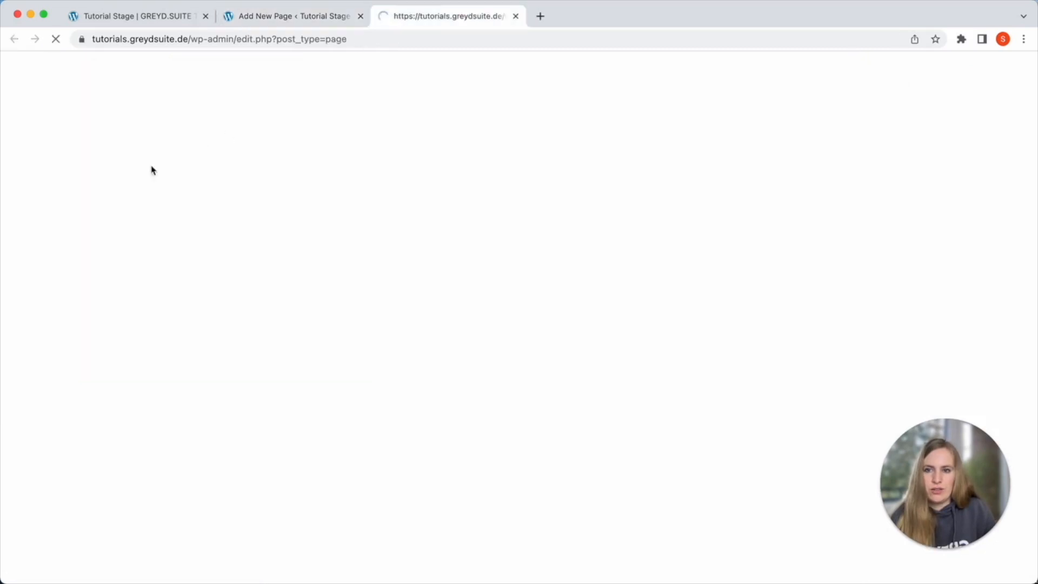
{"action": "scroll", "coordinate": [63, 485], "scroll_direction": "down", "scroll_amount": 3}
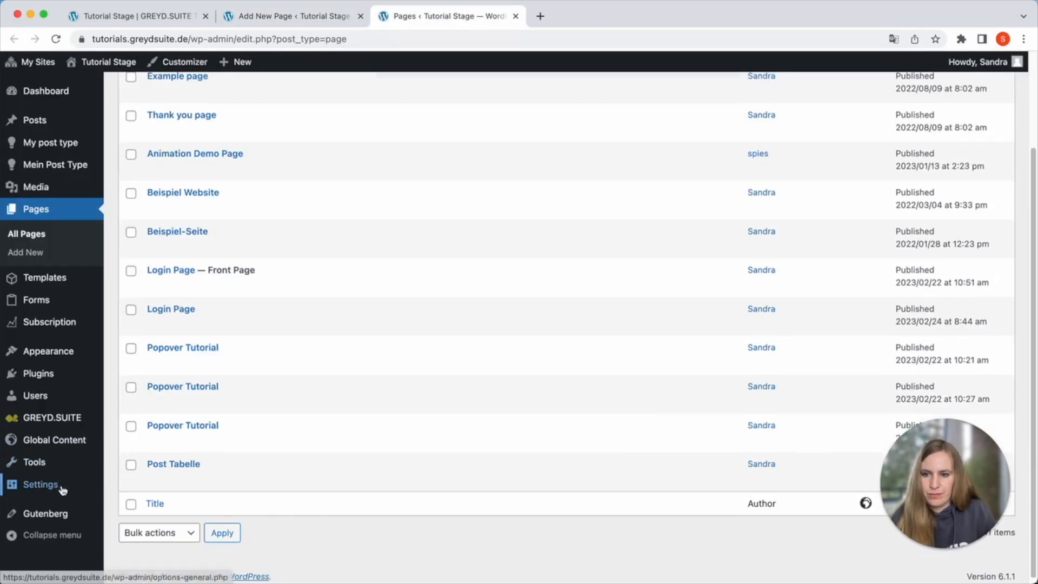
{"action": "mouse_move", "coordinate": [52, 361]}
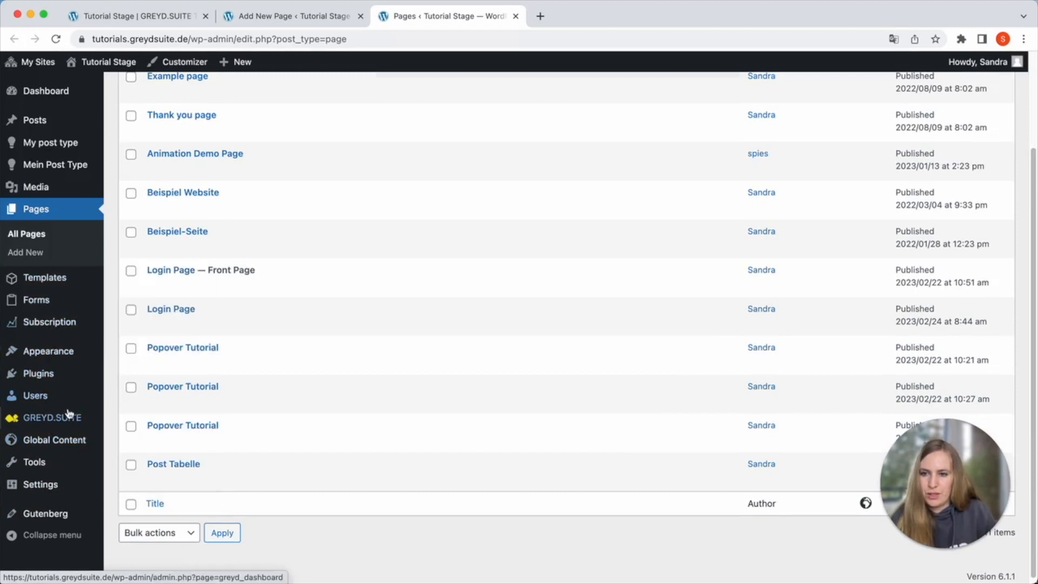
{"action": "mouse_move", "coordinate": [63, 482]}
{"action": "left_click", "coordinate": [131, 455]}
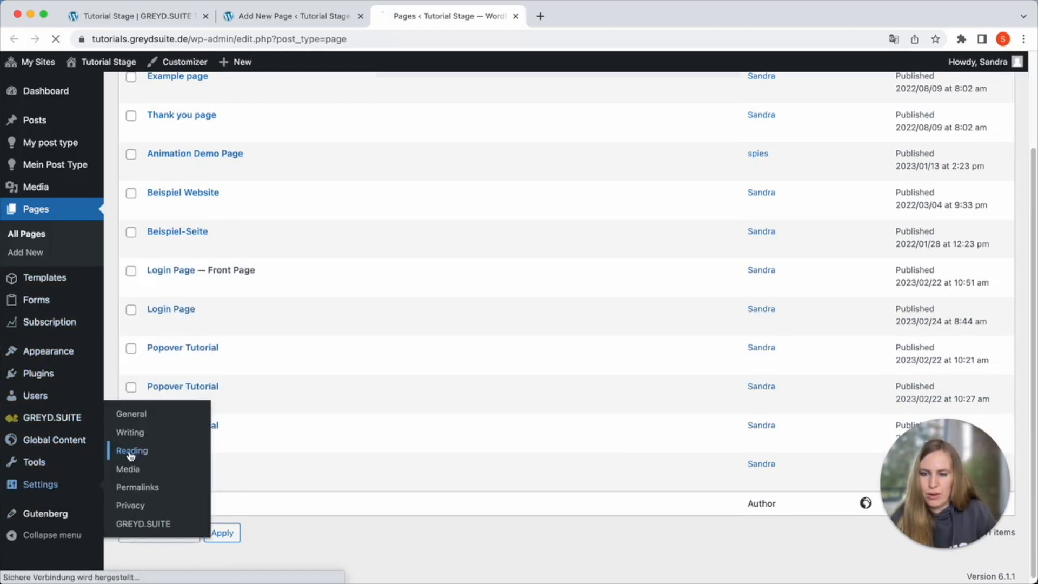
Set the static homepage to the second "Login Page" entry, save the changes and close the settings tab
{"action": "left_click", "coordinate": [383, 183]}
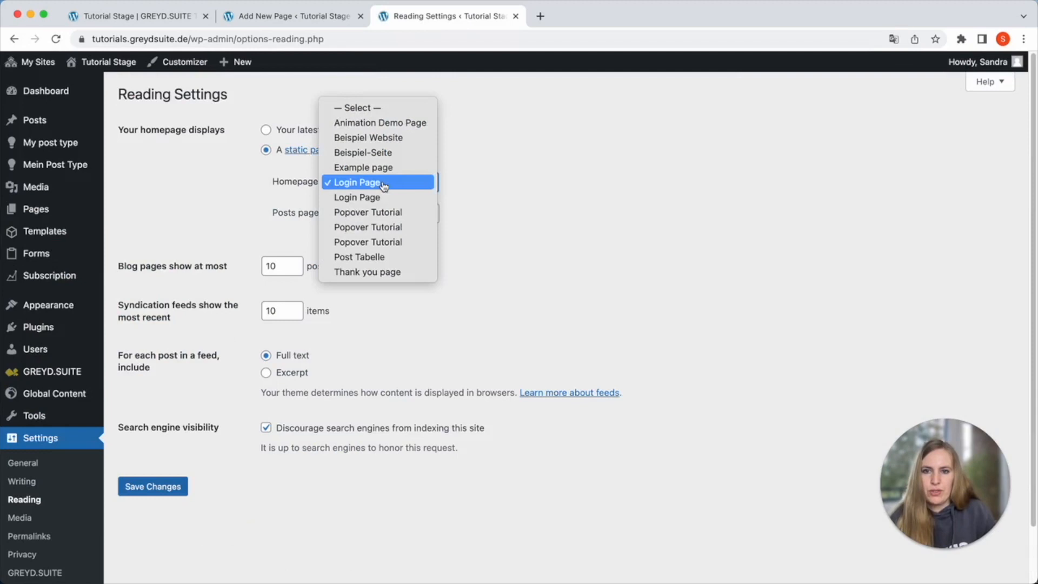
{"action": "left_click", "coordinate": [384, 197]}
{"action": "left_click", "coordinate": [156, 488]}
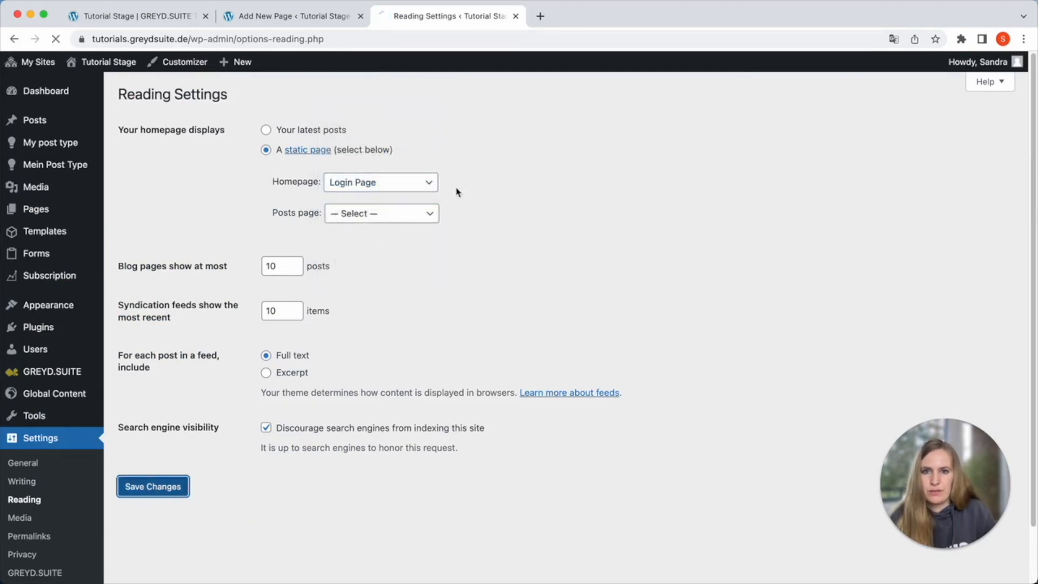
{"action": "left_click", "coordinate": [517, 17]}
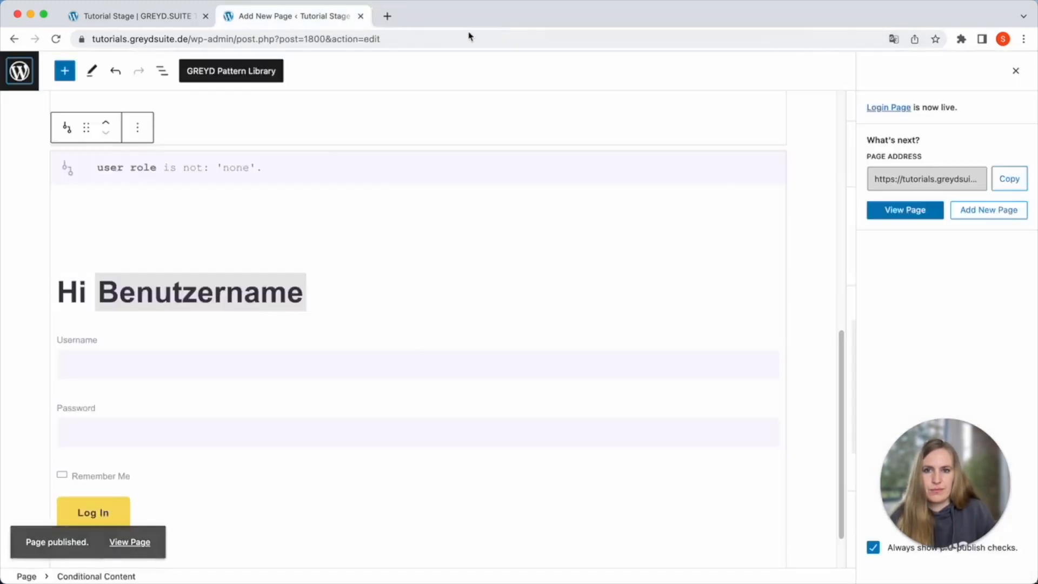
View the published Login Page while logged in, then log out and examine the registration and login forms shown to visitors
{"action": "left_click", "coordinate": [912, 216]}
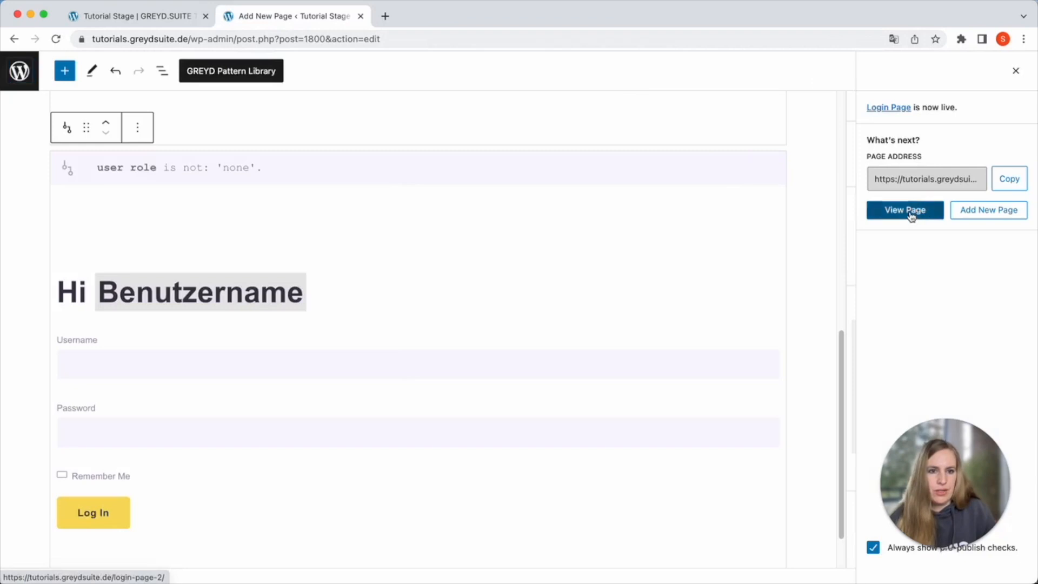
{"action": "scroll", "coordinate": [504, 270], "scroll_direction": "down", "scroll_amount": 3}
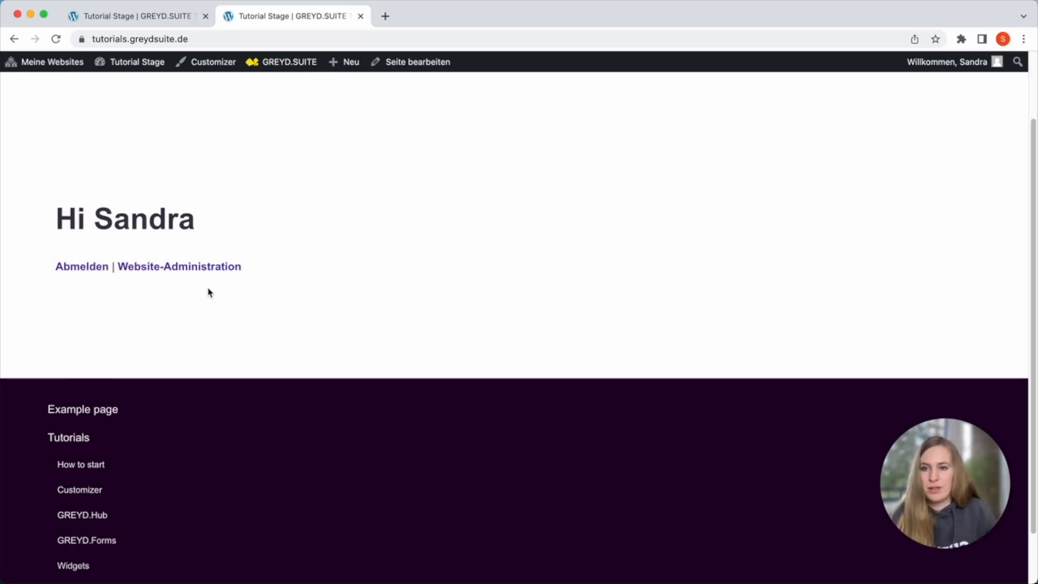
{"action": "left_click", "coordinate": [92, 273]}
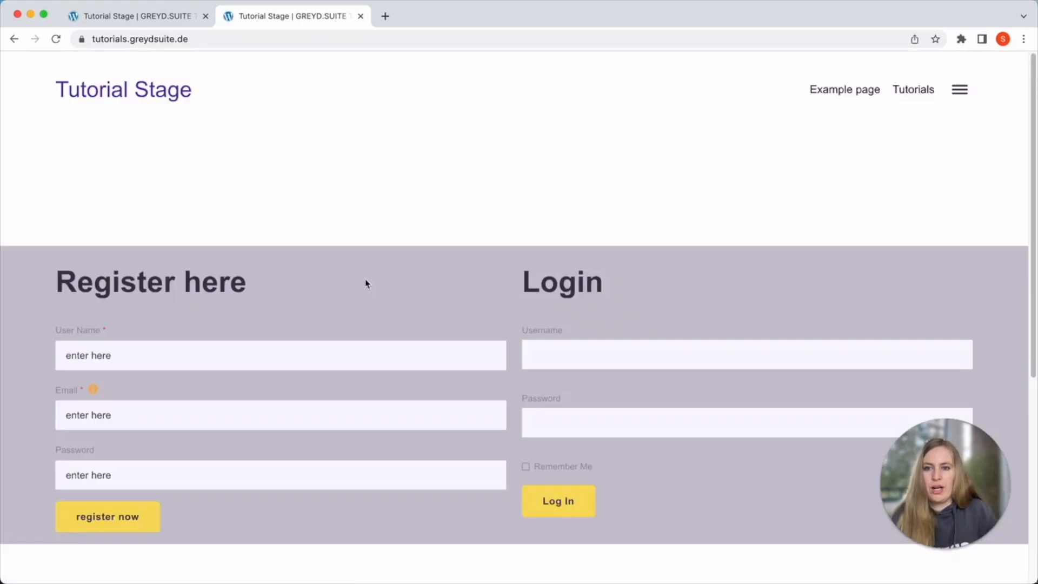
{"action": "scroll", "coordinate": [399, 283], "scroll_direction": "down", "scroll_amount": 3}
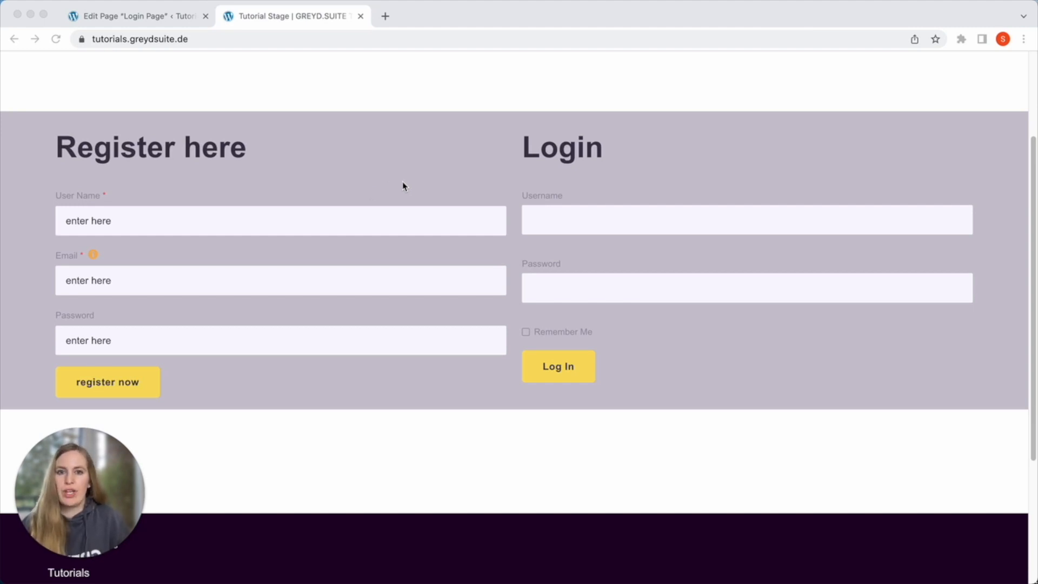
Return to the Login Page editor and exclude the page for the Editor role in the user management settings
{"action": "left_click", "coordinate": [131, 18]}
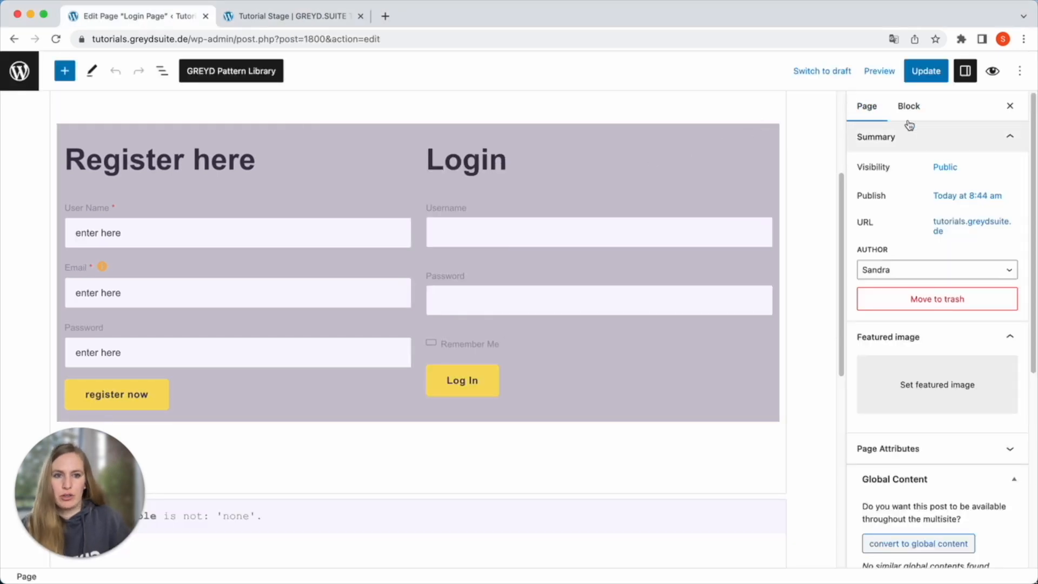
{"action": "scroll", "coordinate": [943, 261], "scroll_direction": "down", "scroll_amount": 5}
{"action": "scroll", "coordinate": [935, 278], "scroll_direction": "down", "scroll_amount": 1}
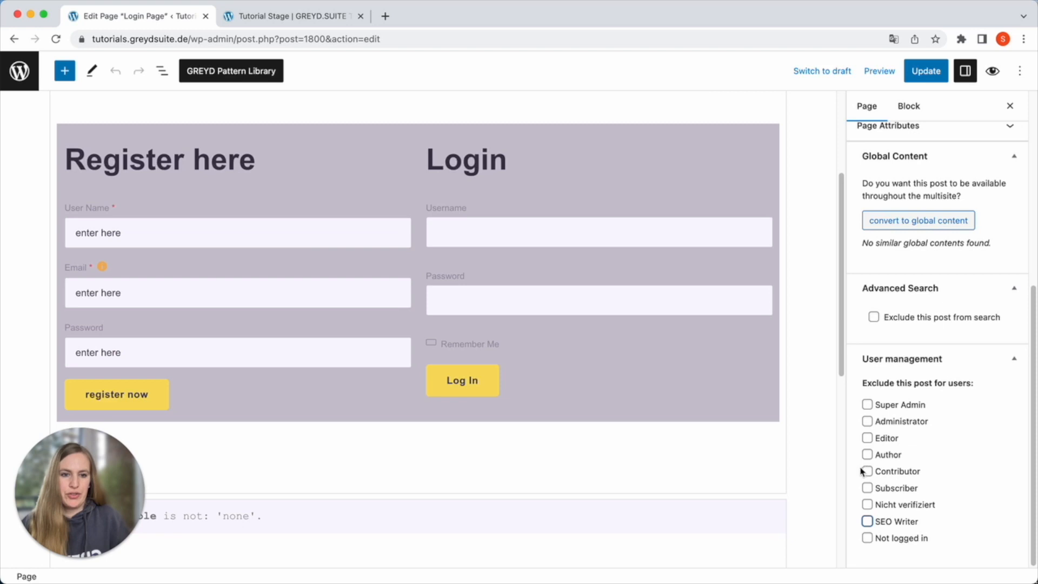
{"action": "left_click", "coordinate": [867, 439]}
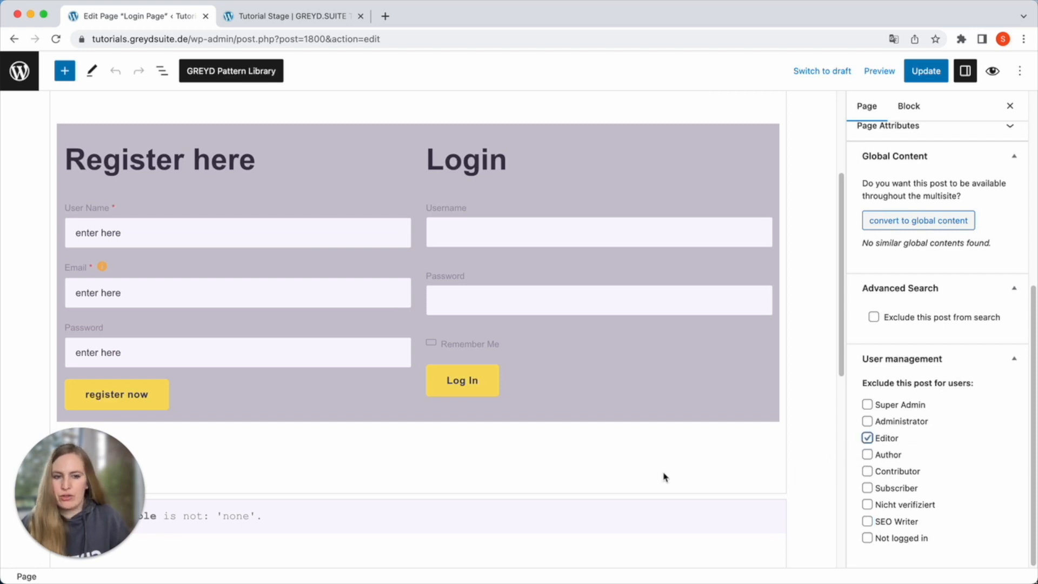